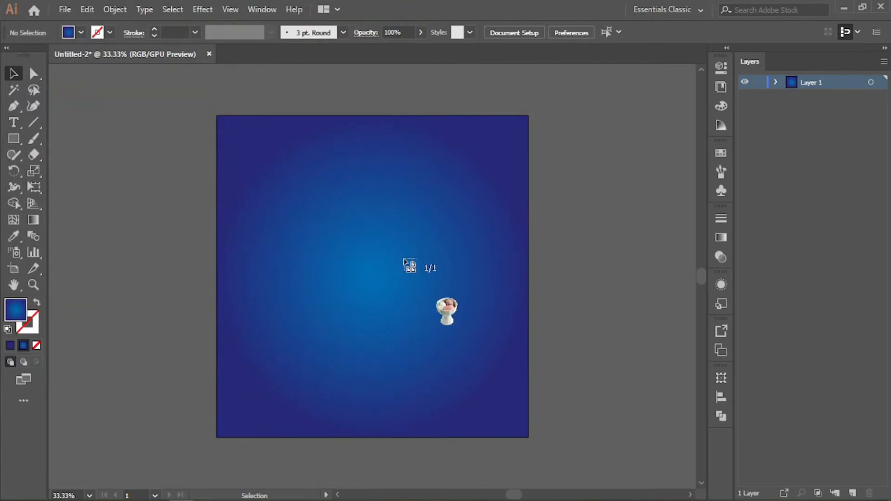
# Step: Place the ice cream bowl image on the blue background, enlarge it to nearly the artboard's height, centre it and embed it
pyautogui.click(540, 253)
pyautogui.moveTo(607, 344); pyautogui.dragTo(383, 244)
pyautogui.moveTo(469, 405); pyautogui.dragTo(484, 432)
pyautogui.click(565, 353)
pyautogui.click(401, 272)
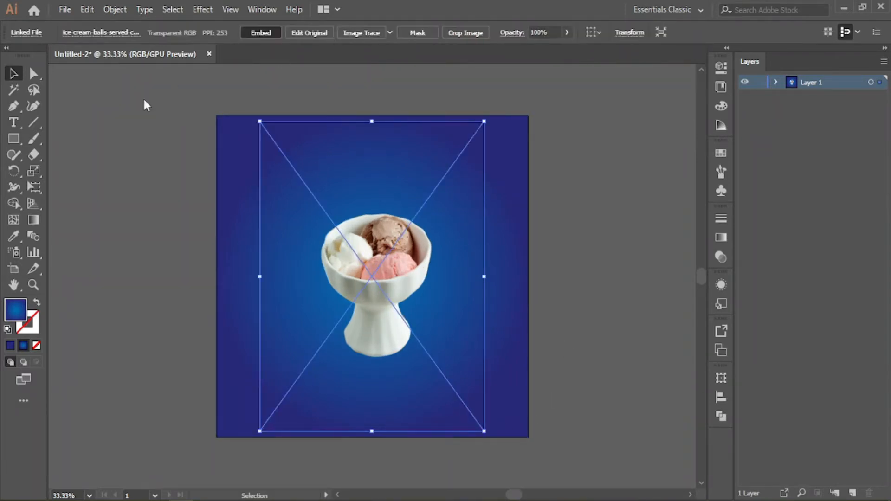
pyautogui.click(146, 112)
# Step: Place the cold beverage plastic cup image in the document and position it to the right of the artboard
pyautogui.click(65, 10)
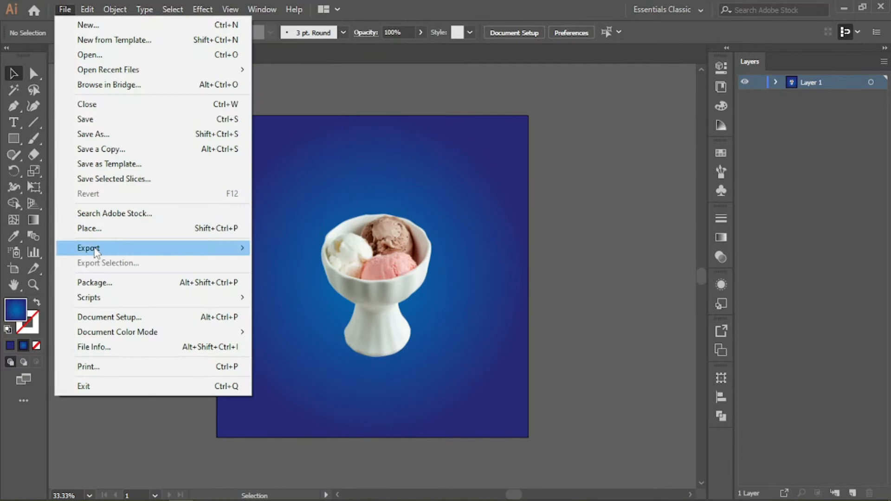
pyautogui.click(93, 228)
pyautogui.click(231, 137)
pyautogui.click(341, 366)
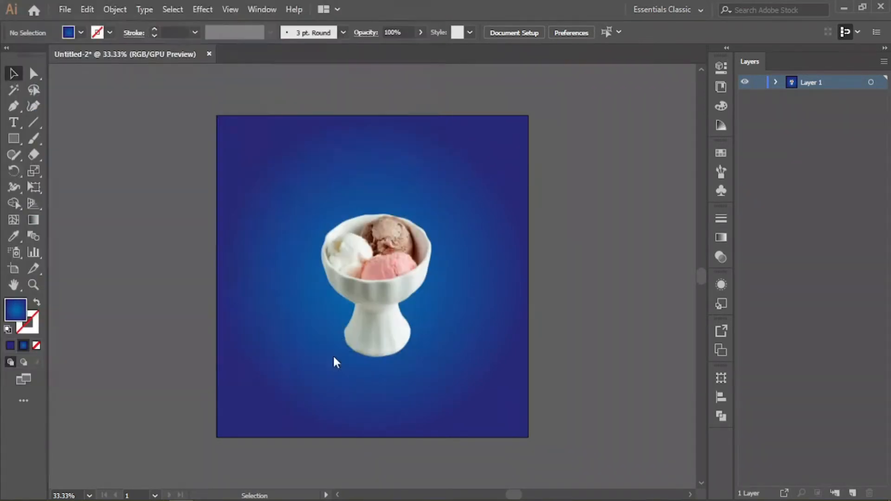
pyautogui.click(576, 255)
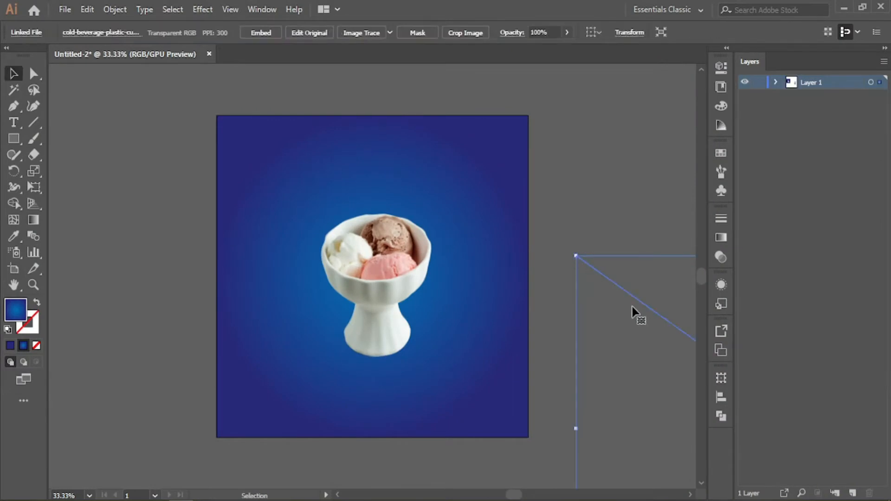
pyautogui.hotkey('ctrl', '-')
pyautogui.hotkey('ctrl', '-')
pyautogui.moveTo(391, 279); pyautogui.dragTo(246, 251)
pyautogui.moveTo(232, 250); pyautogui.dragTo(525, 266)
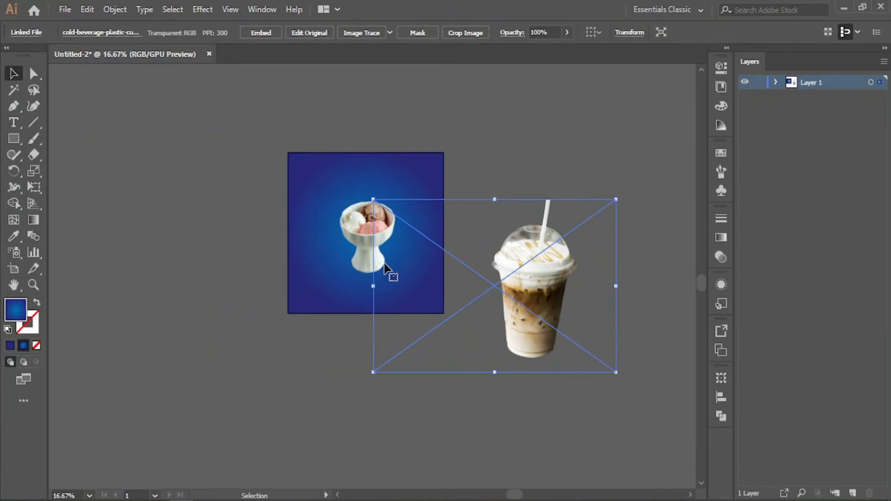
# Step: Move the ice cream bowl off the artboard's left side and put the slightly reduced coffee cup on the background
pyautogui.moveTo(358, 242); pyautogui.dragTo(202, 265)
pyautogui.moveTo(483, 281); pyautogui.dragTo(358, 239)
pyautogui.moveTo(453, 144); pyautogui.dragTo(422, 165)
# Step: Scale the coffee cup image down further, reposition it near the middle of the background and embed it
pyautogui.hotkey('ctrl', '=')
pyautogui.hotkey('ctrl', '=')
pyautogui.hotkey('ctrl', '=')
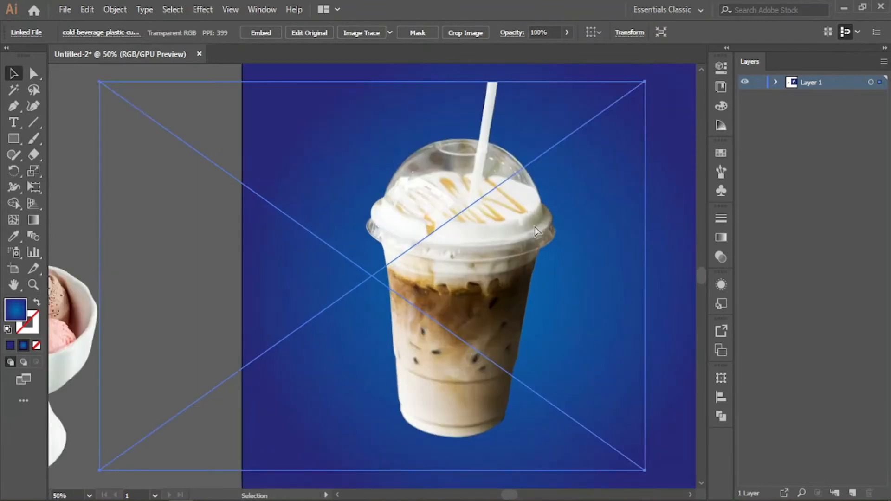
pyautogui.hotkey('ctrl', '-')
pyautogui.moveTo(524, 244); pyautogui.dragTo(425, 224)
pyautogui.moveTo(350, 234); pyautogui.dragTo(370, 233)
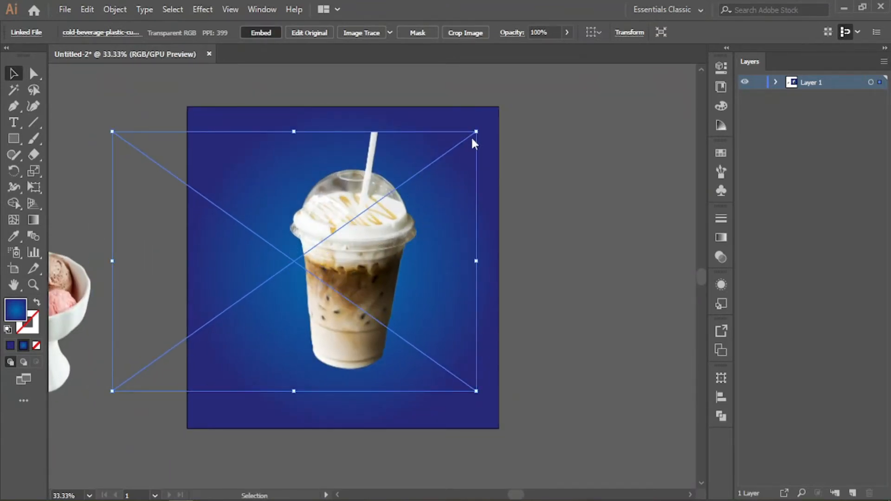
pyautogui.moveTo(473, 132); pyautogui.dragTo(447, 152)
pyautogui.moveTo(390, 260); pyautogui.dragTo(408, 261)
pyautogui.moveTo(466, 152); pyautogui.dragTo(456, 159)
# Step: Align the coffee cup image to the background's horizontal centre, then shift it left so the cup itself looks centred
pyautogui.keyDown('shift'); pyautogui.click(486, 181); pyautogui.keyUp('shift')
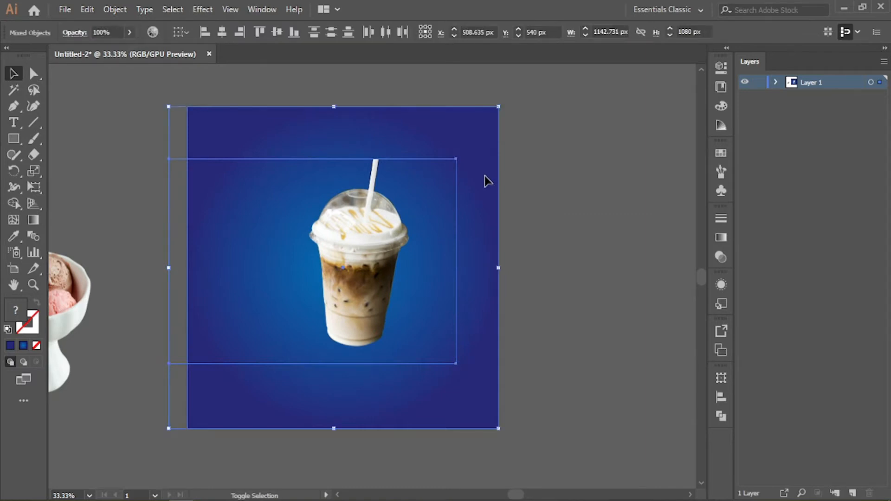
pyautogui.click(222, 32)
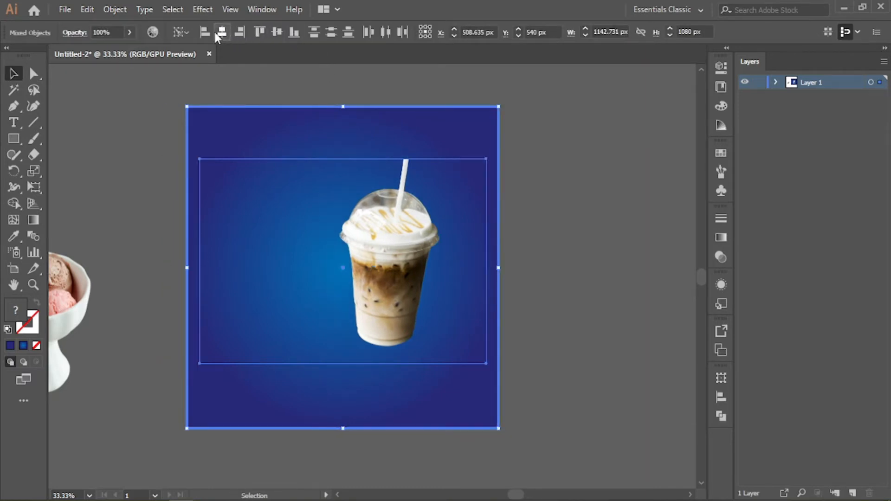
pyautogui.click(551, 121)
pyautogui.moveTo(417, 251); pyautogui.dragTo(371, 250)
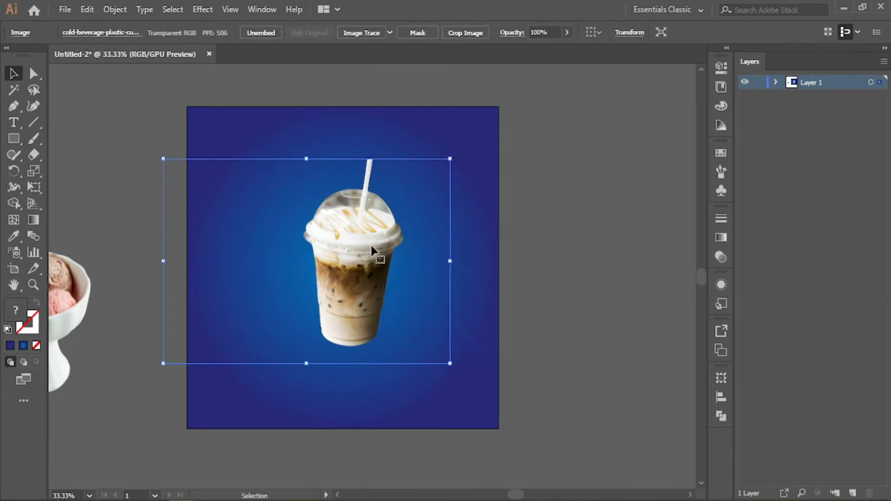
pyautogui.click(541, 246)
# Step: Bring the ice cream bowl back onto the artboard and set the coffee cup directly to its right
pyautogui.moveTo(135, 291); pyautogui.dragTo(212, 251)
pyautogui.moveTo(109, 281); pyautogui.dragTo(423, 247)
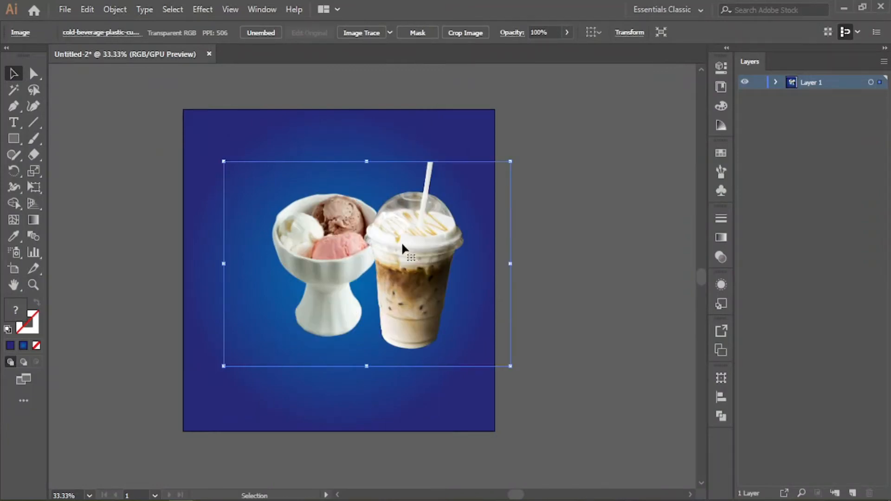
pyautogui.moveTo(342, 256); pyautogui.dragTo(350, 258)
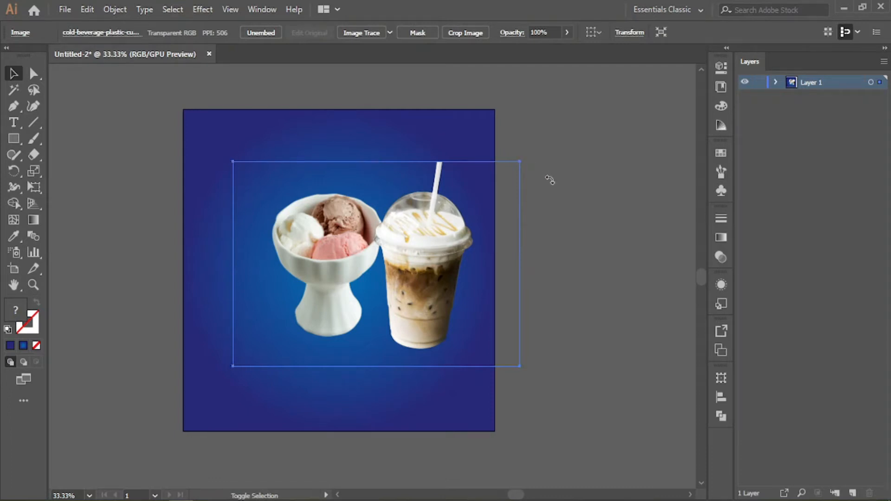
# Step: Try tilting the coffee cup clockwise, making it smaller and overlapping it with the lower right of the ice cream bowl
pyautogui.moveTo(569, 210); pyautogui.dragTo(578, 223)
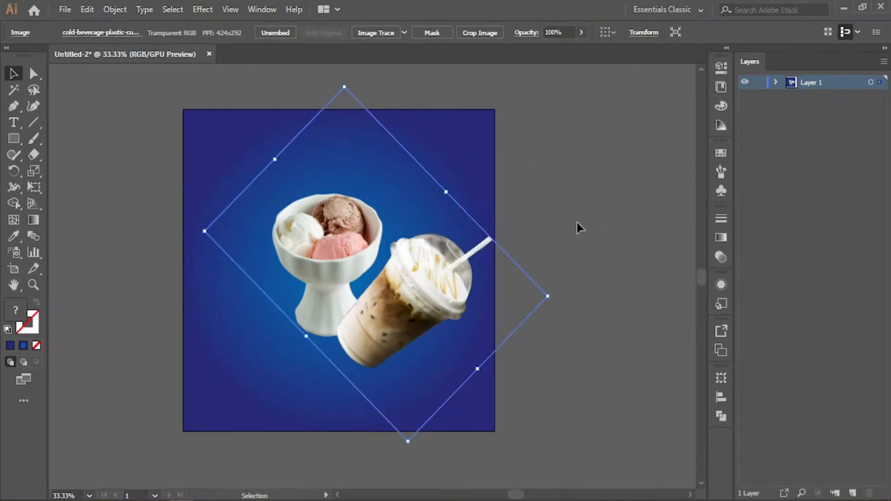
pyautogui.moveTo(424, 287)
pyautogui.mouseDown()
pyautogui.moveTo(422, 269)
pyautogui.moveTo(408, 279)
pyautogui.mouseUp()
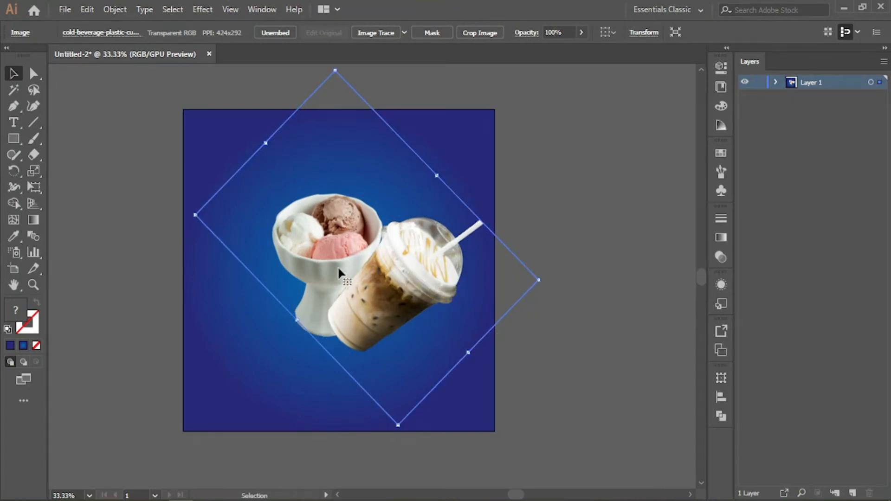
pyautogui.moveTo(538, 280); pyautogui.dragTo(505, 275)
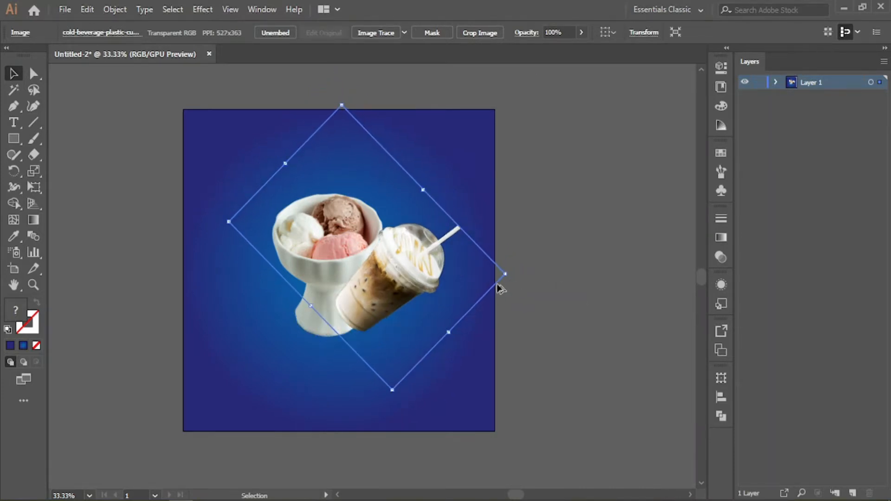
pyautogui.moveTo(428, 289)
pyautogui.mouseDown()
pyautogui.moveTo(406, 287)
pyautogui.moveTo(414, 293)
pyautogui.mouseUp()
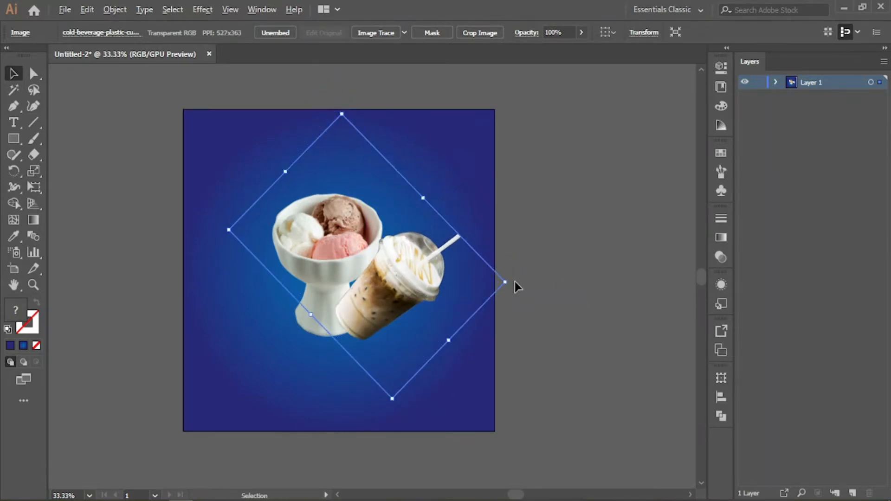
pyautogui.moveTo(514, 282); pyautogui.dragTo(522, 297)
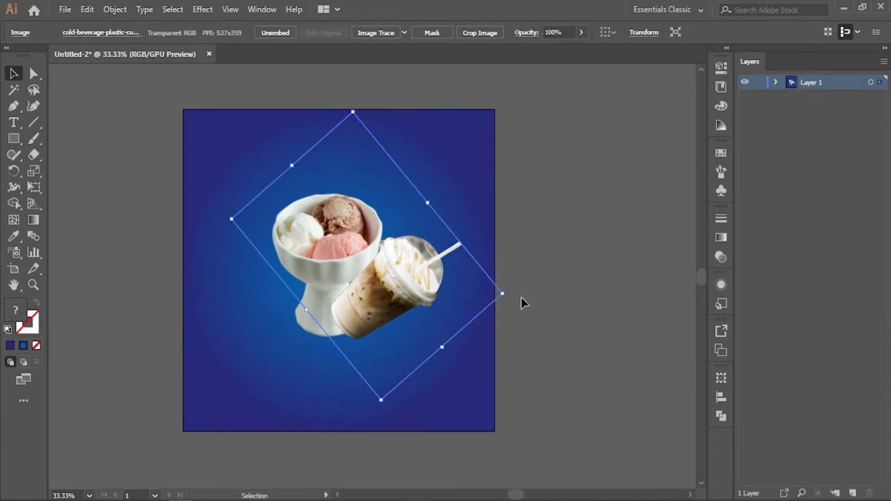
# Step: Undo the coffee cup's rotations, moves and resizing to restore it upright
pyautogui.hotkey('ctrl', 'z')
pyautogui.hotkey('ctrl', 'z')
pyautogui.hotkey('ctrl', 'z')
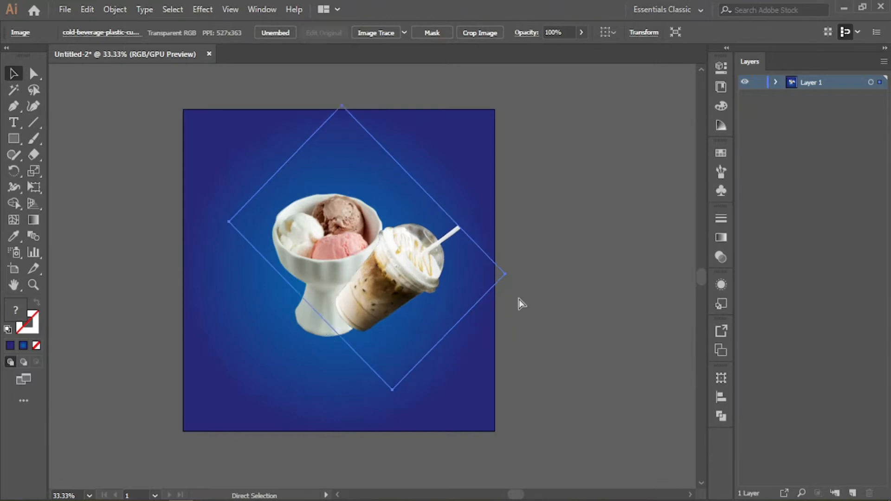
pyautogui.hotkey('ctrl', 'z')
pyautogui.hotkey('ctrl', 'z')
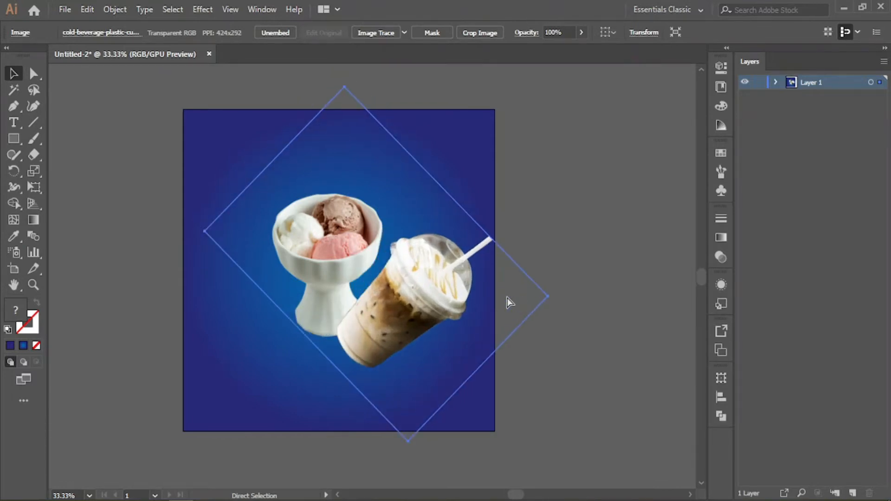
pyautogui.hotkey('ctrl', 'z')
pyautogui.hotkey('ctrl', 'z')
# Step: Move the ice cream bowl to the artboard's left edge, tilt it slightly clockwise and place the coffee cup near the centre
pyautogui.moveTo(306, 254); pyautogui.dragTo(194, 282)
pyautogui.moveTo(539, 276); pyautogui.dragTo(358, 273)
pyautogui.click(142, 289)
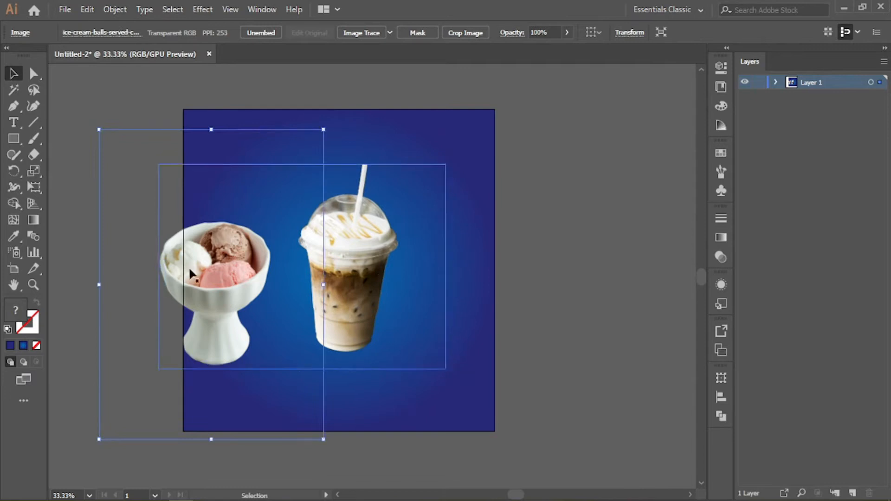
pyautogui.moveTo(328, 129); pyautogui.dragTo(375, 189)
pyautogui.moveTo(215, 295); pyautogui.dragTo(231, 298)
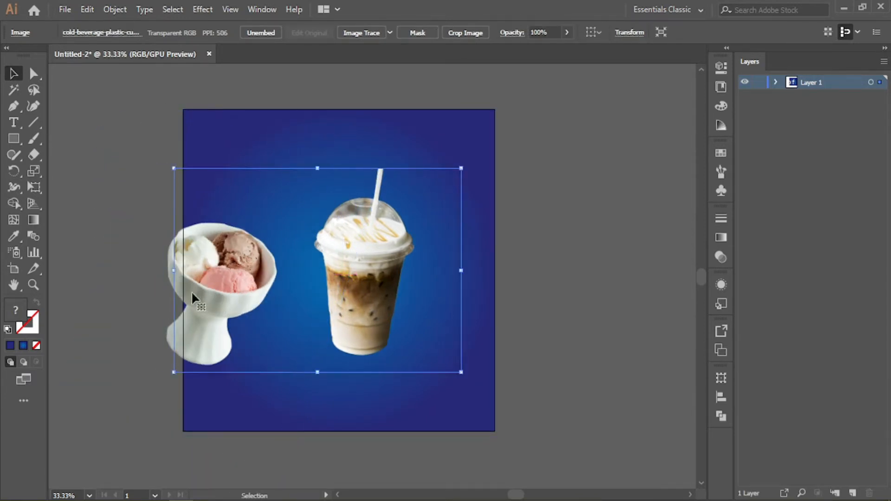
# Step: Position the ice cream bowl behind the right side of the coffee cup and tilt it further clockwise
pyautogui.moveTo(163, 269); pyautogui.dragTo(344, 273)
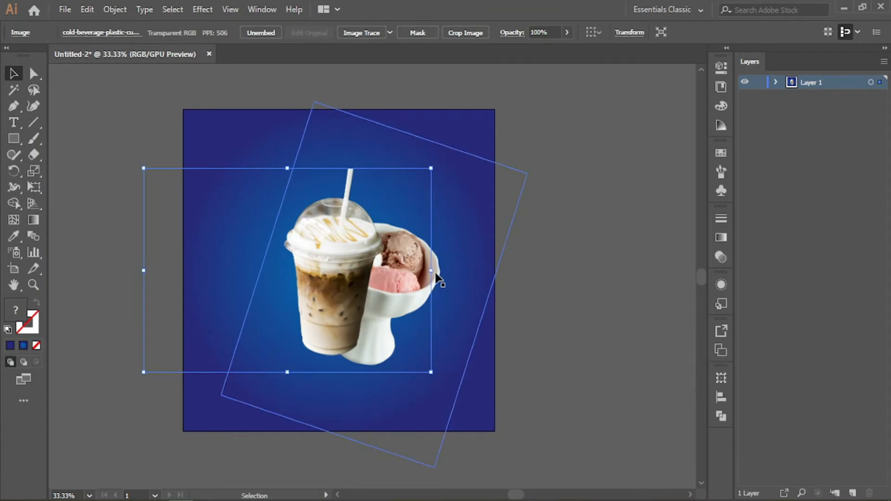
pyautogui.moveTo(443, 277); pyautogui.dragTo(459, 268)
pyautogui.moveTo(557, 160); pyautogui.dragTo(587, 234)
pyautogui.moveTo(444, 298)
pyautogui.mouseDown()
pyautogui.moveTo(442, 308)
pyautogui.moveTo(434, 288)
pyautogui.mouseUp()
pyautogui.click(587, 314)
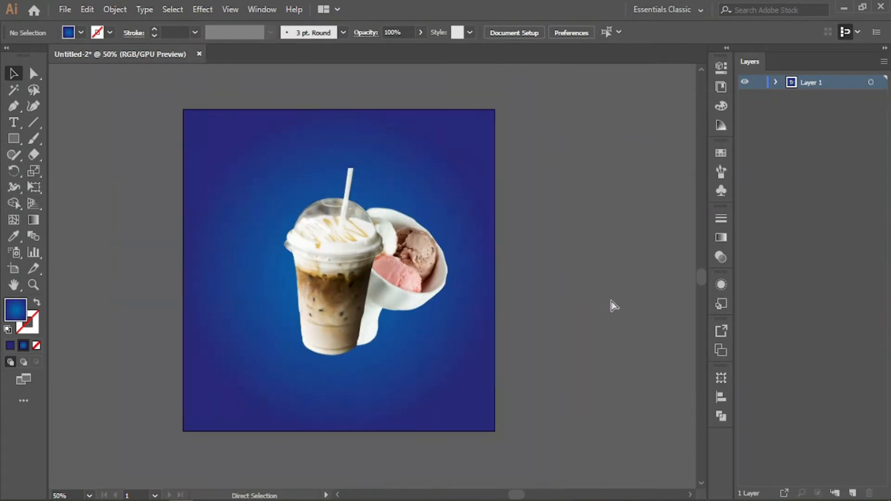
# Step: Tilt the coffee cup counterclockwise and position it so it overlaps the left side of the ice cream bowl
pyautogui.scroll(1, 577, 305)
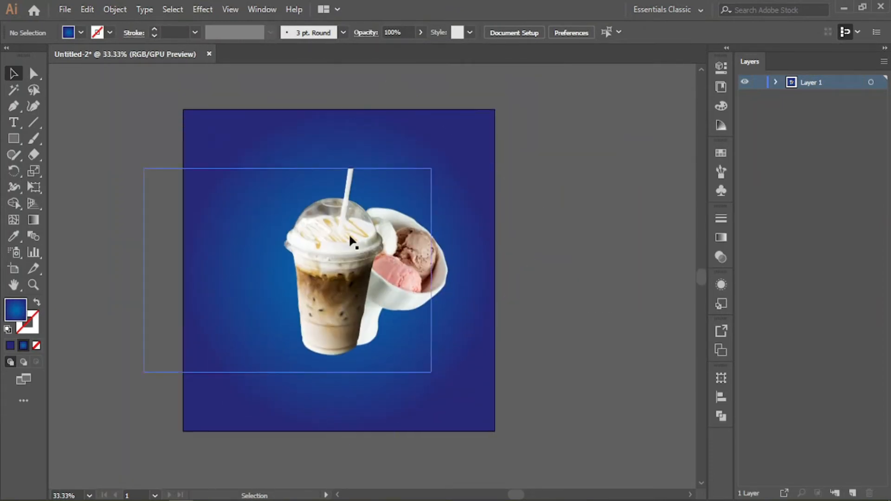
pyautogui.click(331, 246)
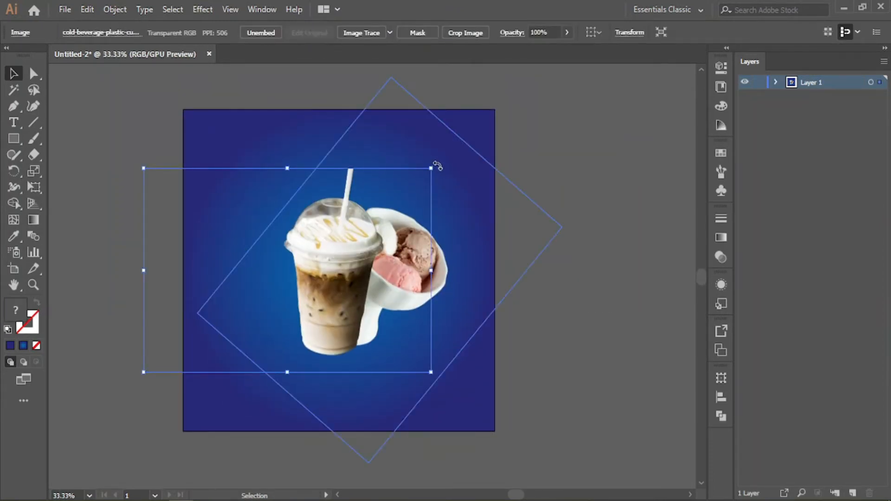
pyautogui.moveTo(437, 166); pyautogui.dragTo(392, 156)
pyautogui.moveTo(339, 248); pyautogui.dragTo(338, 253)
pyautogui.moveTo(338, 253); pyautogui.dragTo(339, 258)
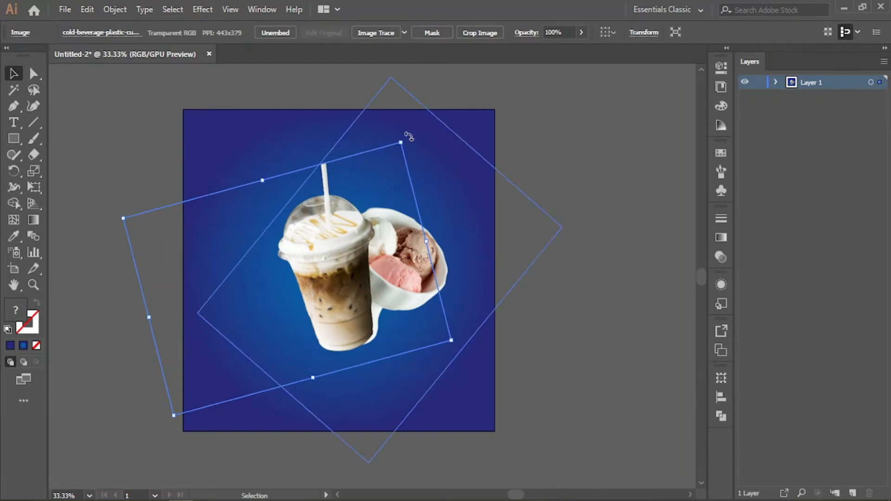
pyautogui.moveTo(409, 136); pyautogui.dragTo(389, 123)
pyautogui.moveTo(343, 260); pyautogui.dragTo(328, 275)
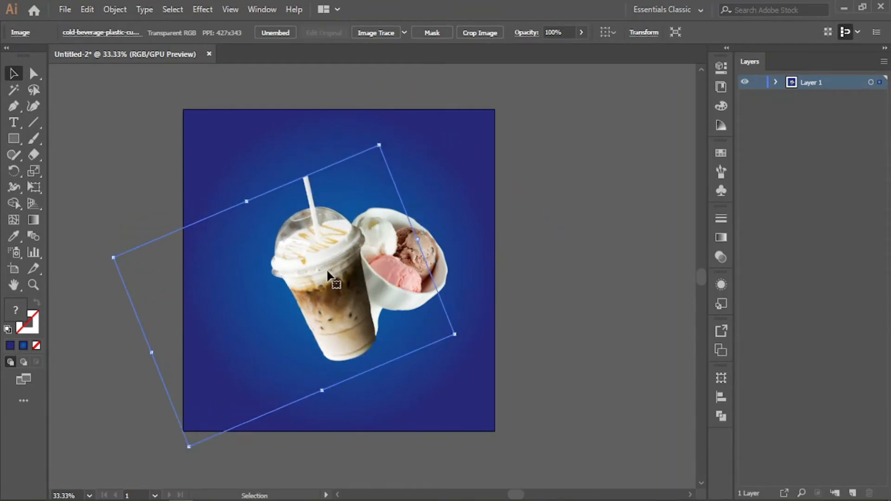
# Step: Group the coffee cup and ice cream bowl images
pyautogui.click(612, 226)
pyautogui.click(330, 277)
pyautogui.keyDown('shift'); pyautogui.click(441, 257); pyautogui.keyUp('shift')
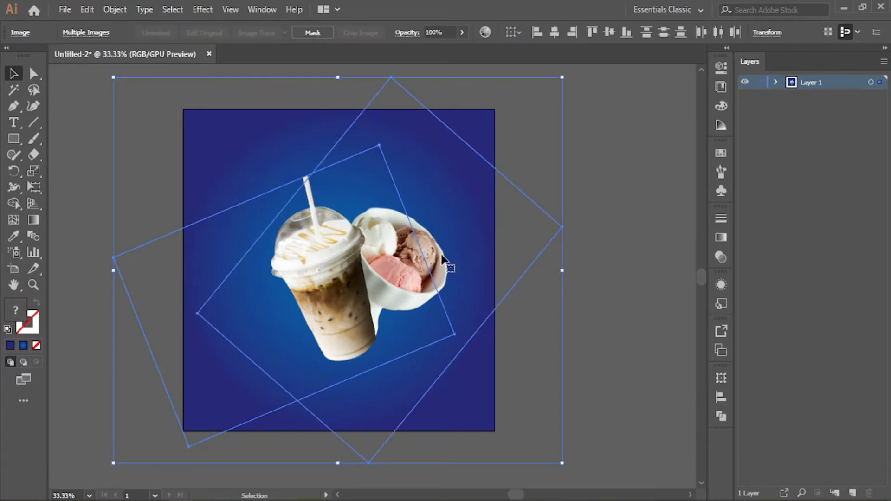
pyautogui.click(507, 293)
pyautogui.click(351, 292)
# Step: Nudge the grouped cup and bowl left in small increments to balance them on the artboard
pyautogui.press('Left')
pyautogui.press('Left')
pyautogui.press('Left')
pyautogui.press('Left')
pyautogui.press('Left')
pyautogui.press('Left')
pyautogui.press('Left')
pyautogui.press('Left')
pyautogui.press('Left')
pyautogui.press('Left')
pyautogui.press('Left')
pyautogui.press('Left')
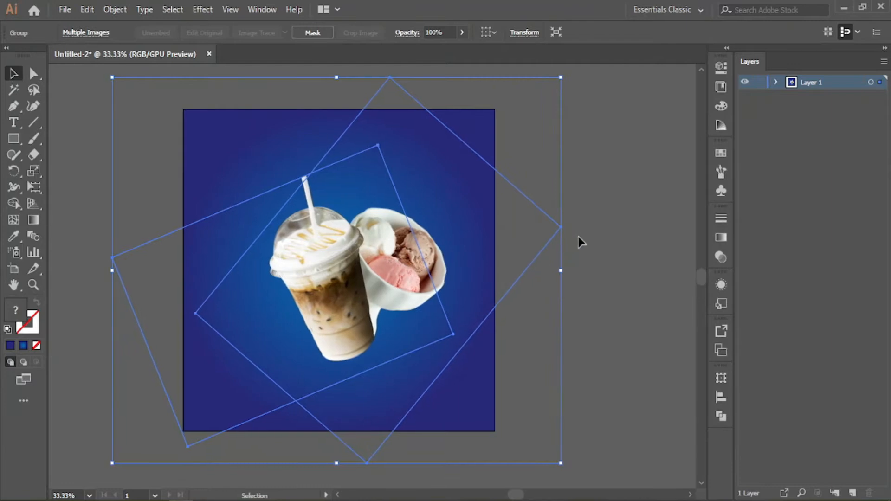
pyautogui.press('Left')
pyautogui.press('Left')
pyautogui.press('Left')
pyautogui.press('Left')
pyautogui.press('Left')
pyautogui.press('Left')
pyautogui.press('Left')
pyautogui.press('Left')
pyautogui.press('Left')
pyautogui.press('Left')
pyautogui.press('Left')
pyautogui.press('Left')
pyautogui.press('Left')
pyautogui.press('Left')
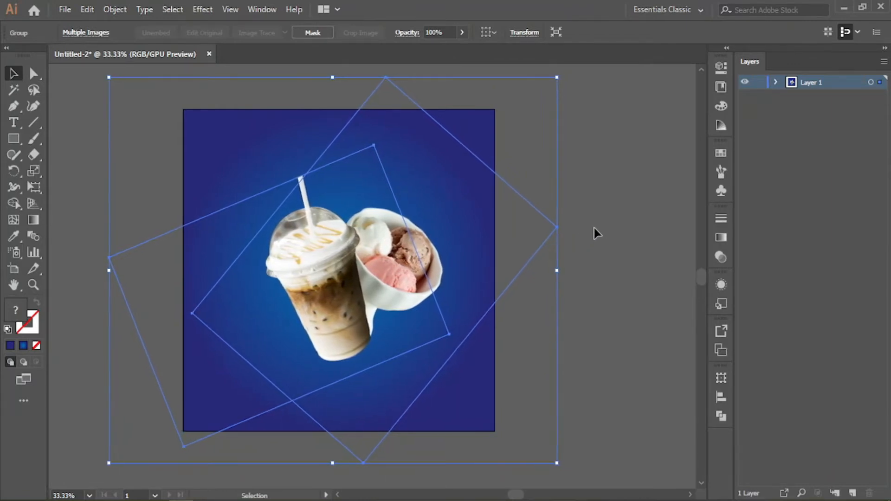
pyautogui.press('Left')
pyautogui.press('Left')
pyautogui.press('Left')
pyautogui.press('Left')
pyautogui.press('Left')
pyautogui.press('Left')
pyautogui.press('Left')
pyautogui.press('Left')
pyautogui.press('Left')
pyautogui.press('Left')
pyautogui.click(594, 227)
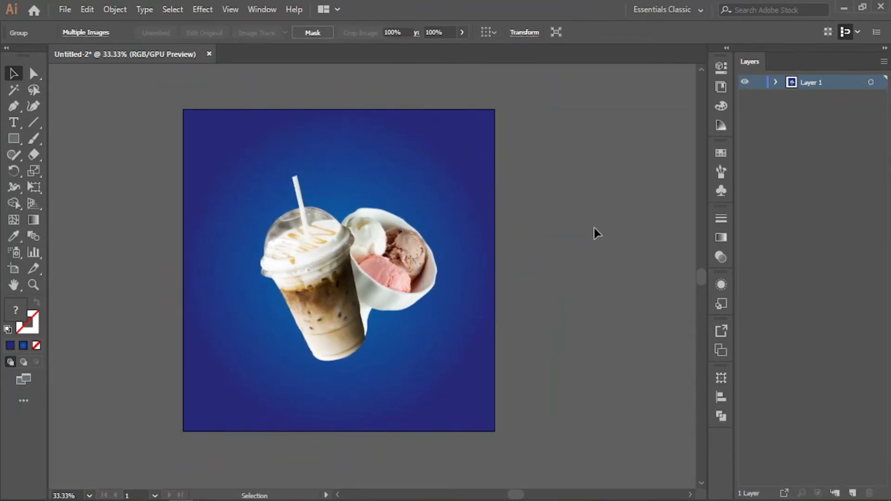
# Step: Apply a Multiply drop shadow to the cup and bowl group with 75% opacity, 7 px offsets and 10 px blur
pyautogui.click(364, 320)
pyautogui.click(209, 9)
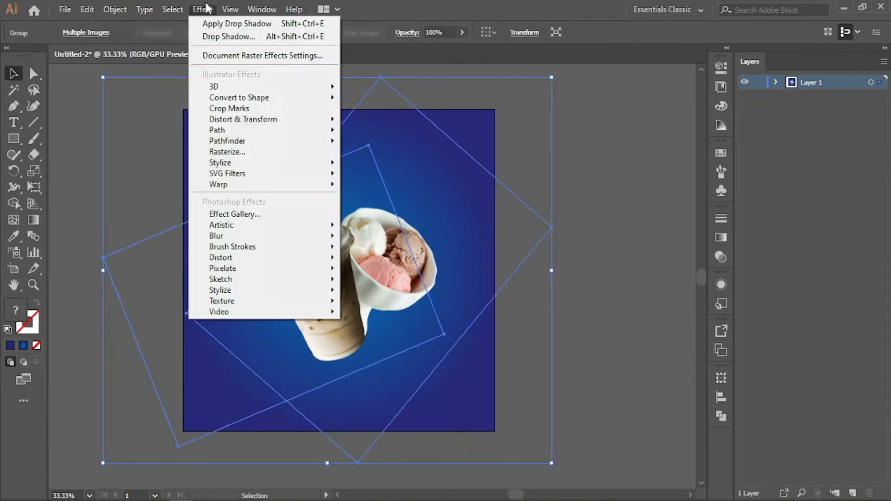
pyautogui.moveTo(278, 165)
pyautogui.click(460, 165)
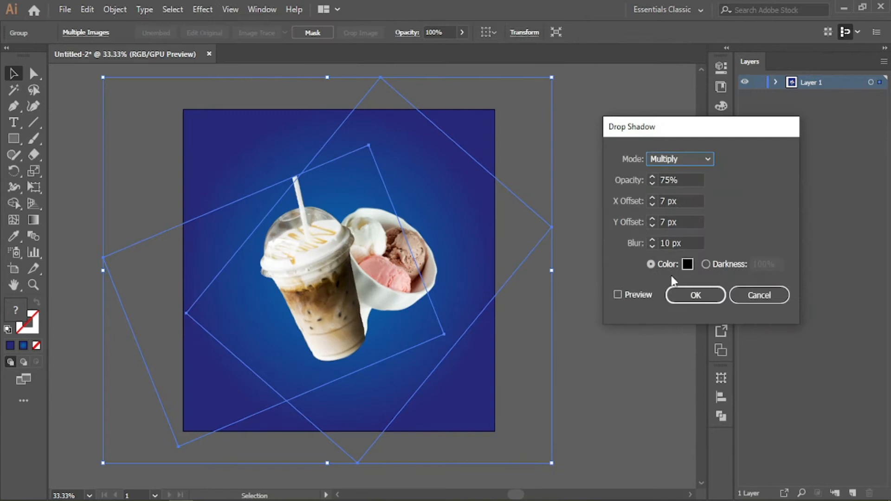
pyautogui.click(696, 296)
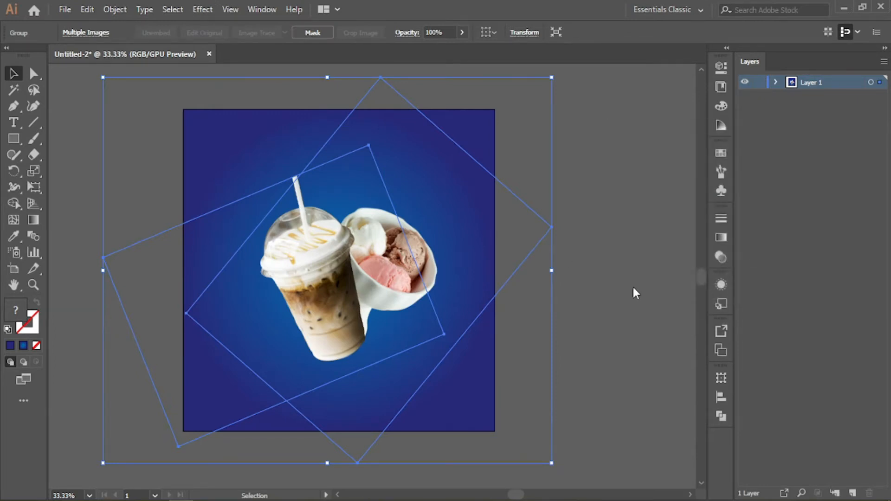
pyautogui.click(610, 292)
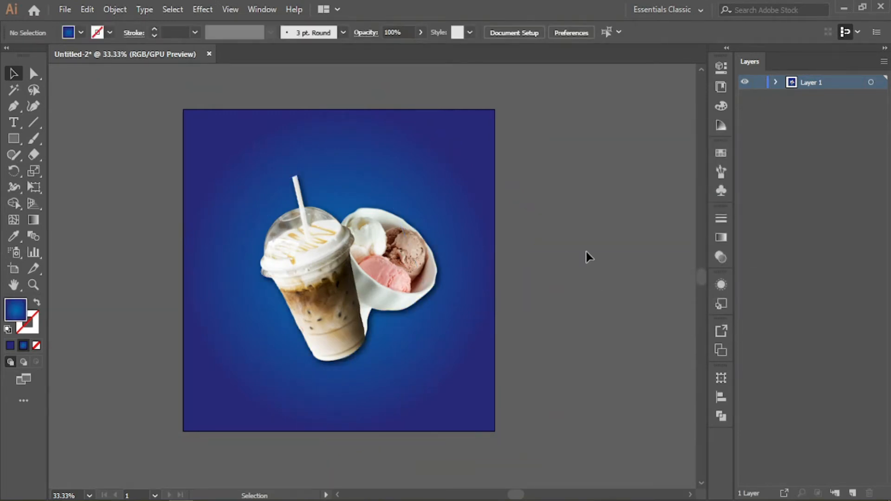
# Step: Apply the Accented Edges brush stroke effect to the blue gradient background rectangle
pyautogui.click(341, 138)
pyautogui.click(594, 141)
pyautogui.click(492, 118)
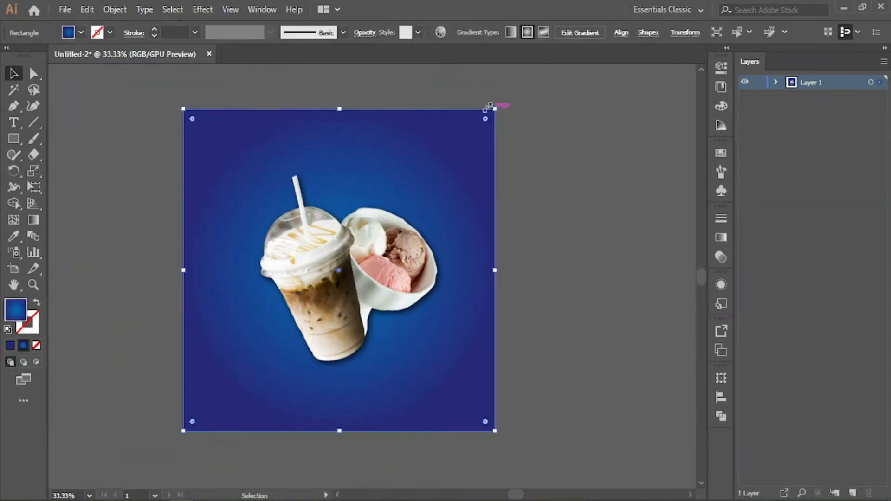
pyautogui.click(203, 9)
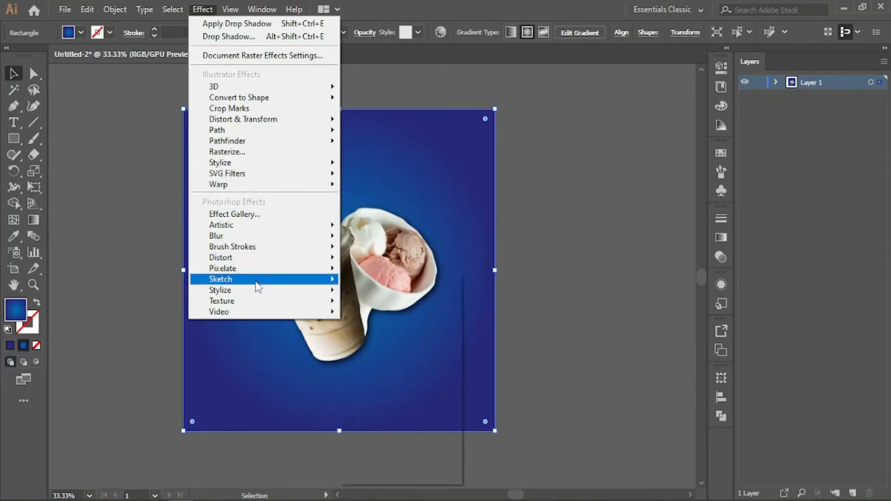
pyautogui.moveTo(259, 304)
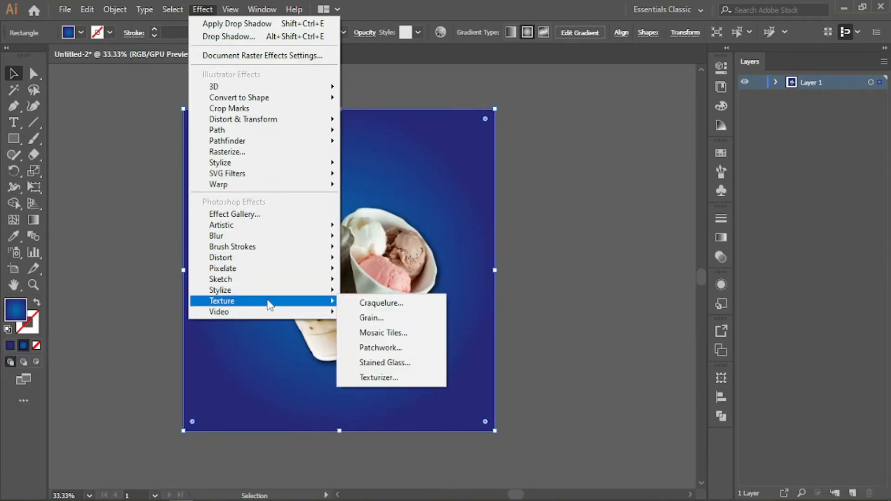
pyautogui.click(385, 299)
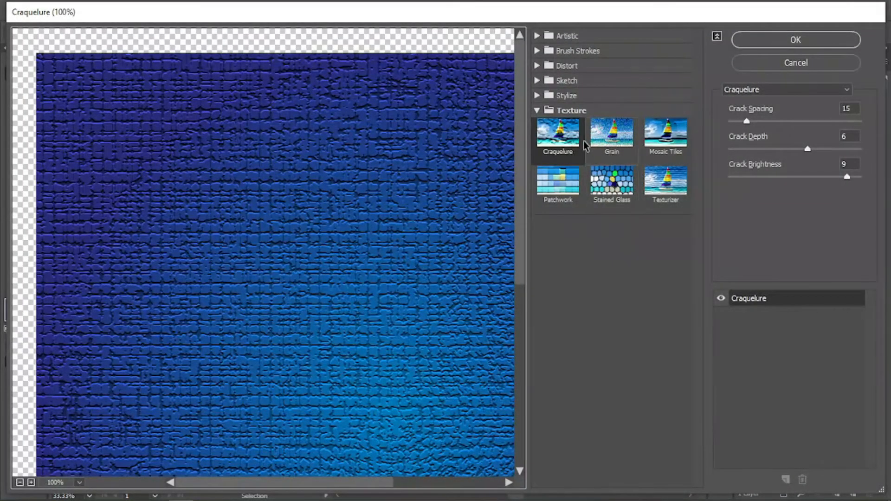
pyautogui.click(538, 51)
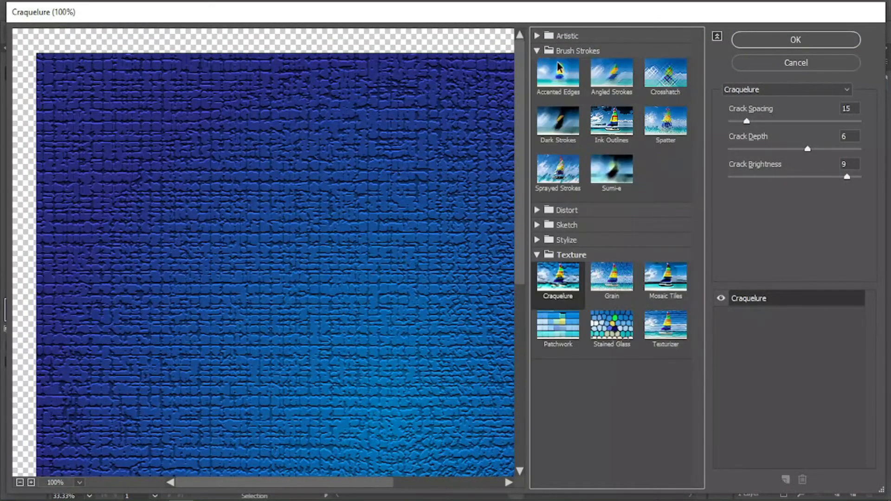
pyautogui.click(558, 72)
pyautogui.click(612, 73)
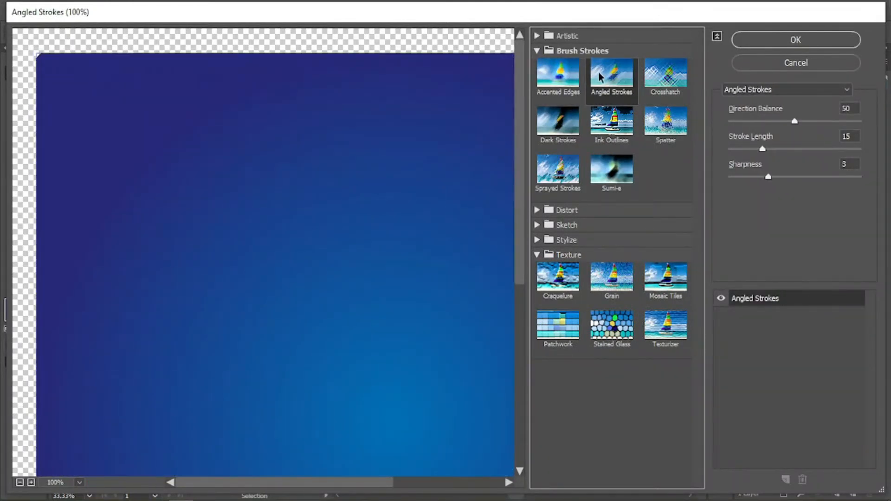
pyautogui.click(552, 81)
pyautogui.click(795, 39)
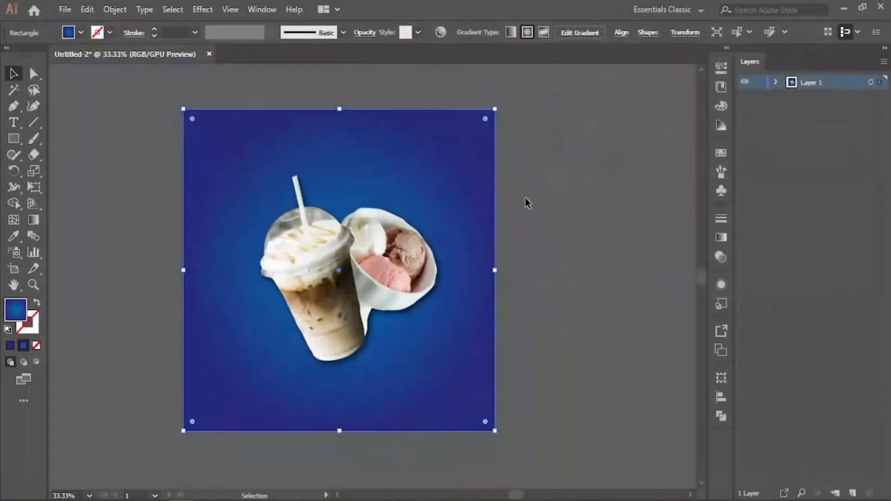
pyautogui.click(587, 198)
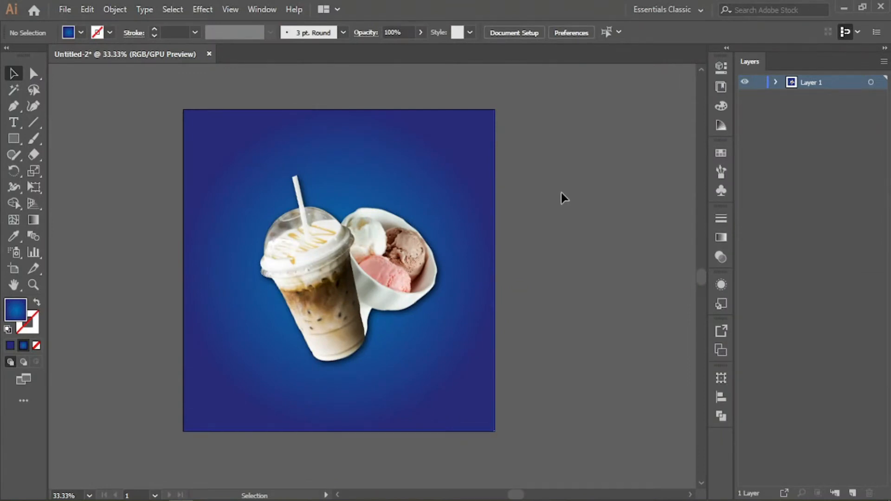
pyautogui.hotkey('ctrl', '=')
pyautogui.hotkey('ctrl', '-')
# Step: Preview the Crosshatch, Spatter, Ink Outlines, Sprayed Strokes and Sumi-e effects on the blue background rectangle in the effect gallery
pyautogui.click(482, 159)
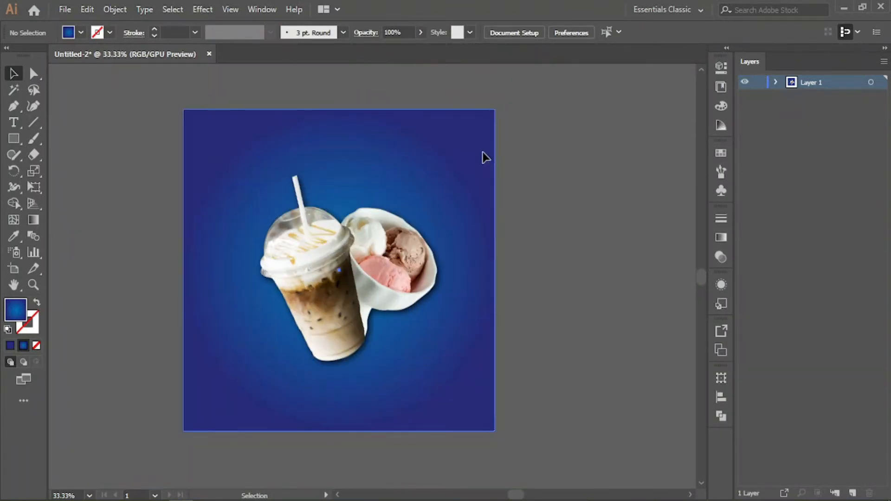
pyautogui.click(202, 9)
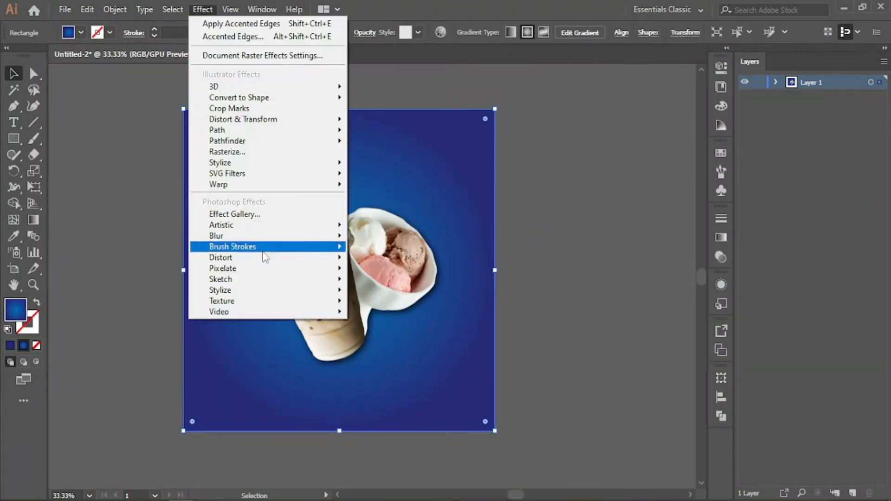
pyautogui.moveTo(273, 293)
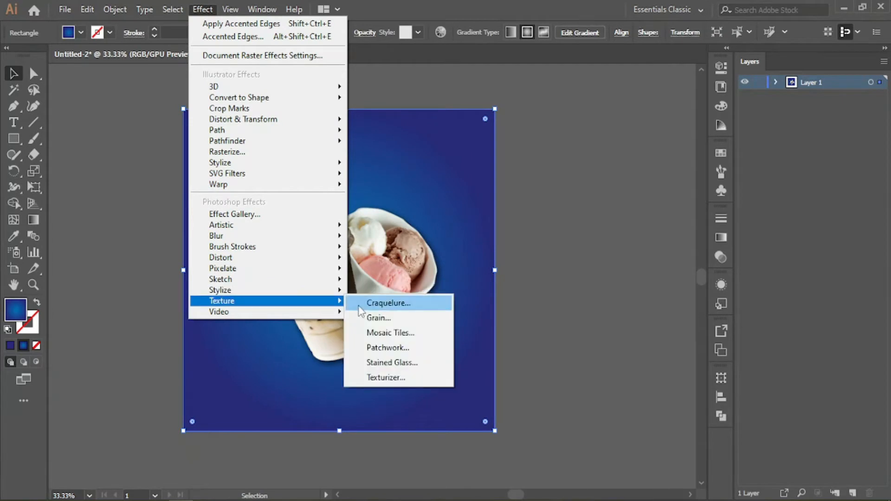
pyautogui.click(360, 303)
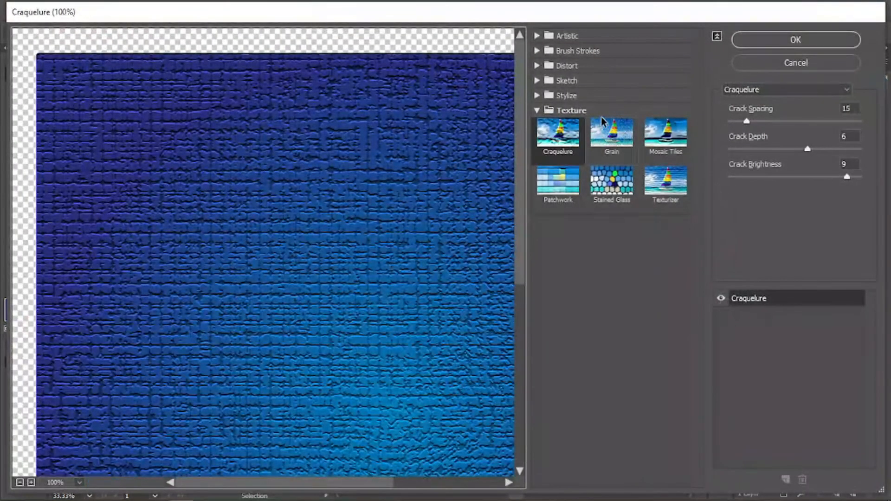
pyautogui.click(537, 51)
pyautogui.click(675, 79)
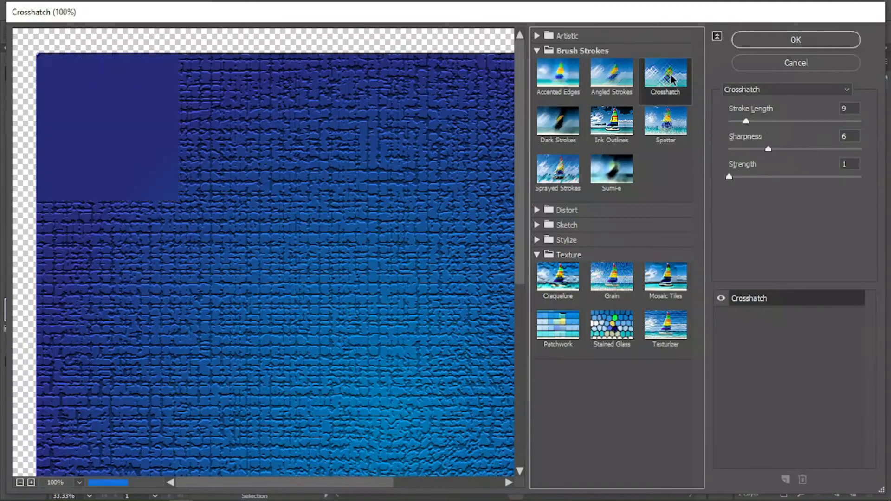
pyautogui.click(666, 122)
pyautogui.click(624, 135)
pyautogui.click(558, 170)
pyautogui.click(612, 169)
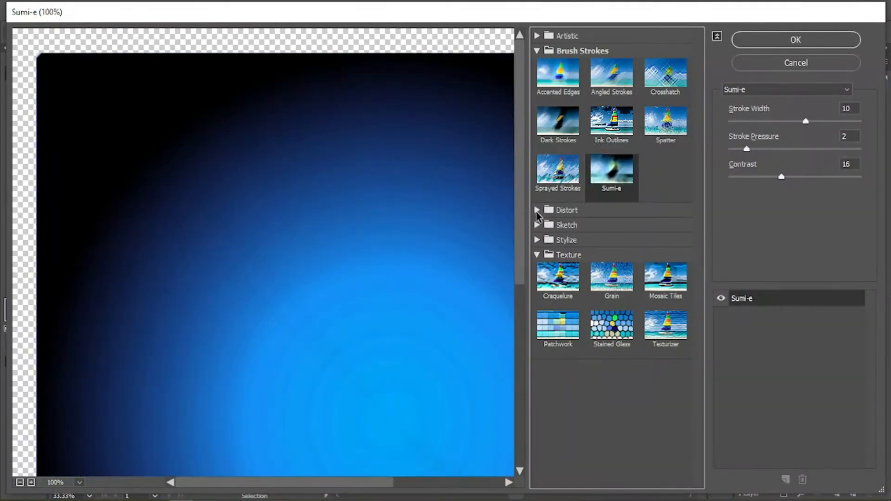
# Step: Compare the Distort effects and apply Diffuse Glow to the background with Graininess 6, Glow Amount 10 and Clear Amount 15
pyautogui.click(537, 210)
pyautogui.click(558, 232)
pyautogui.click(612, 232)
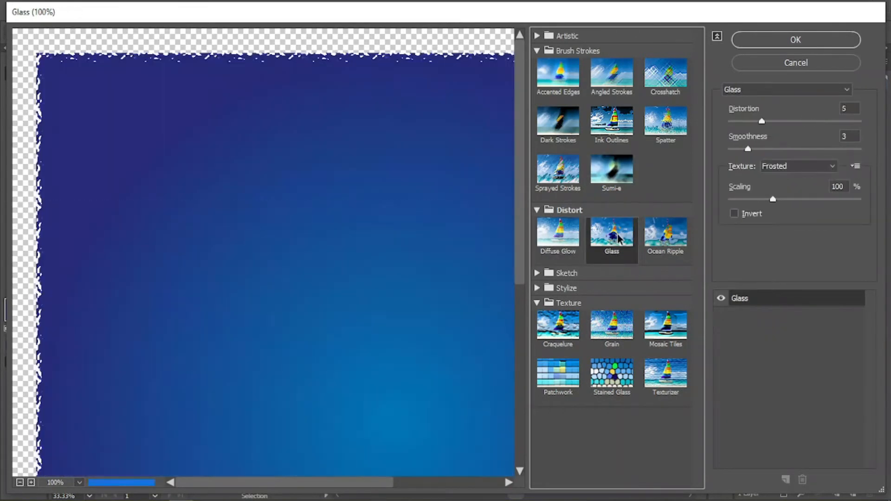
pyautogui.click(665, 234)
pyautogui.click(575, 243)
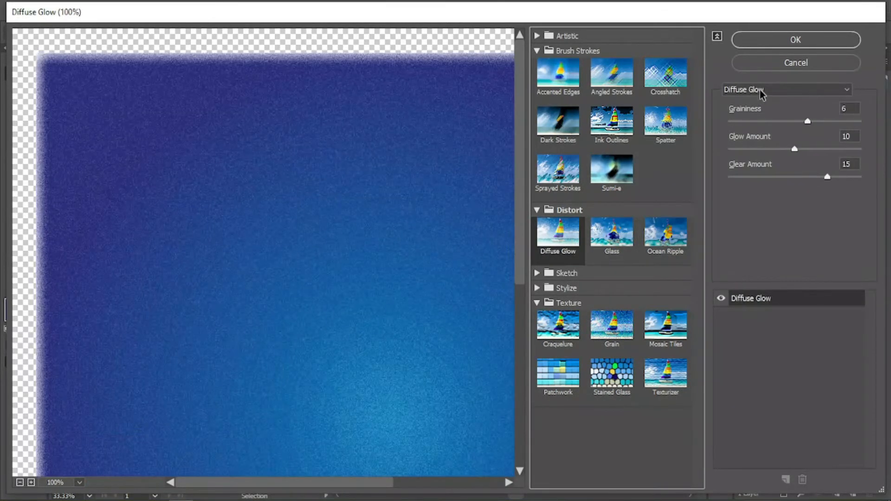
pyautogui.click(794, 41)
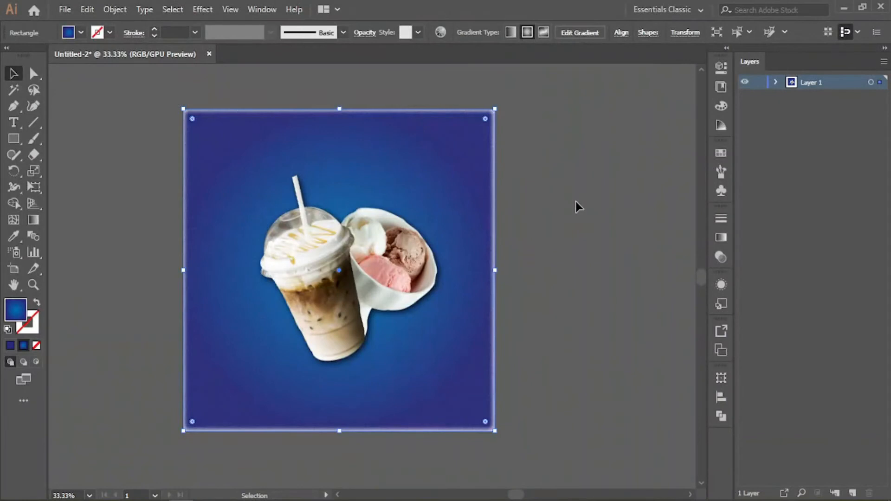
pyautogui.hotkey('ctrl', '+')
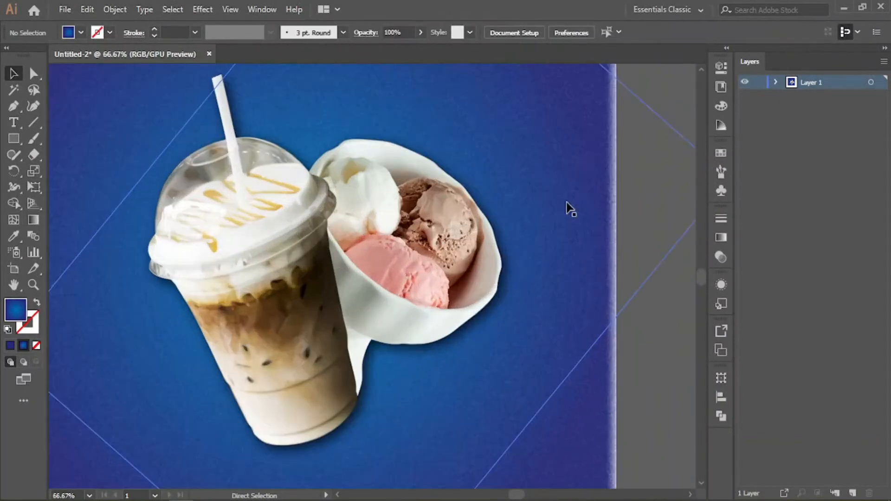
pyautogui.hotkey('ctrl', '-')
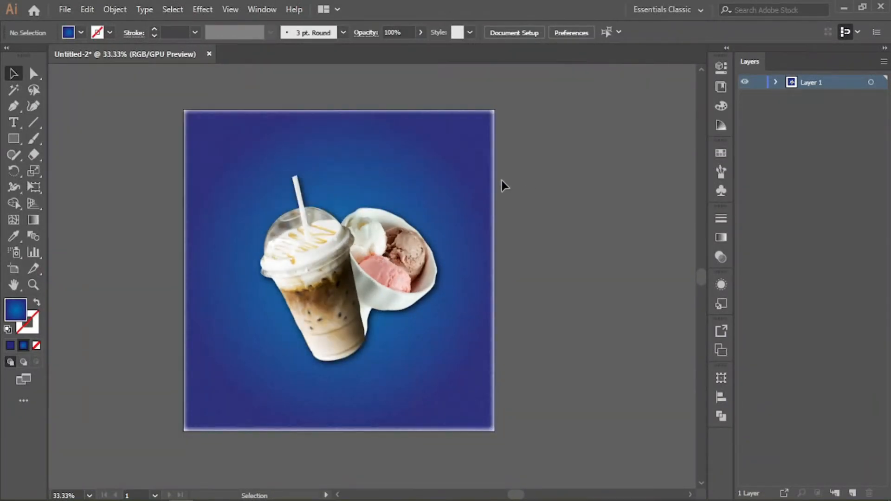
# Step: Nudge the cup and bowl group down in small increments to leave more space above it on the artboard
pyautogui.click(353, 287)
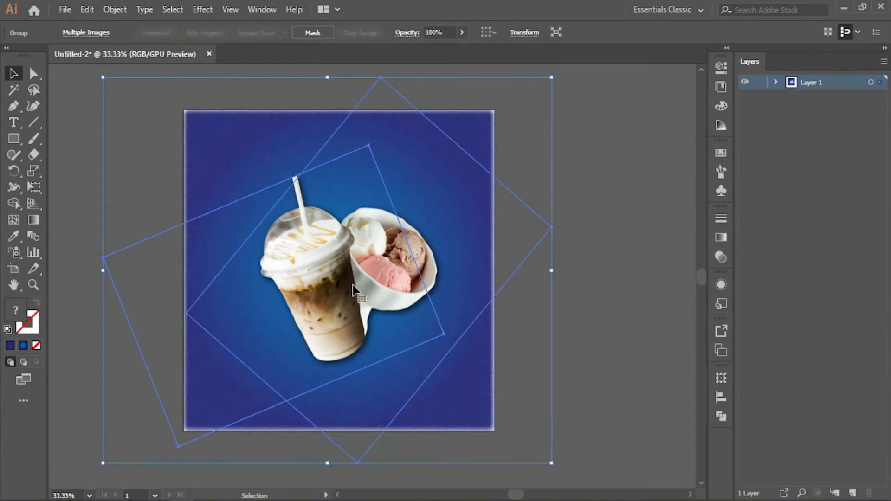
pyautogui.press('Down')
pyautogui.press('Down')
pyautogui.press('Down')
pyautogui.press('Down')
pyautogui.press('Down')
pyautogui.press('Down')
pyautogui.press('Down')
pyautogui.press('Down')
pyautogui.press('Down')
pyautogui.press('Down')
pyautogui.press('Down')
pyautogui.press('Down')
pyautogui.press('Down')
pyautogui.press('Down')
pyautogui.press('Down')
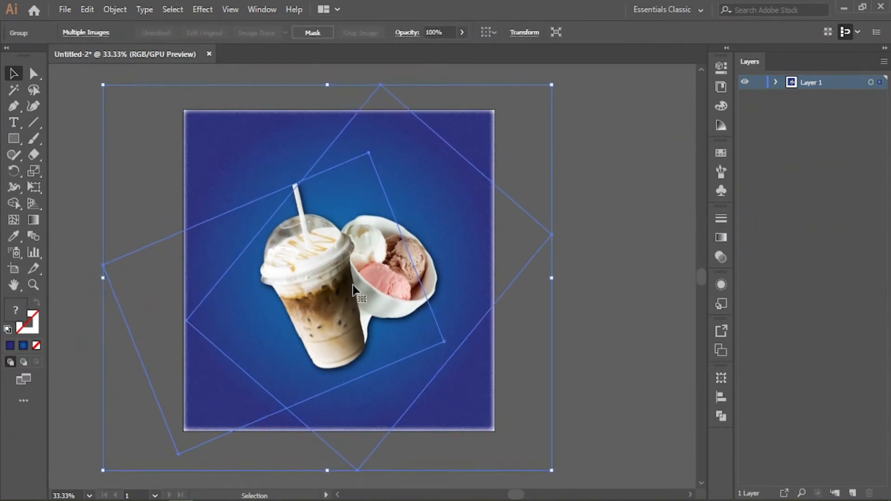
pyautogui.press('Down')
pyautogui.press('Down')
pyautogui.press('Down')
pyautogui.press('Down')
pyautogui.press('Down')
pyautogui.press('Down')
pyautogui.press('Down')
pyautogui.press('Down')
pyautogui.press('Down')
pyautogui.press('Down')
pyautogui.press('Down')
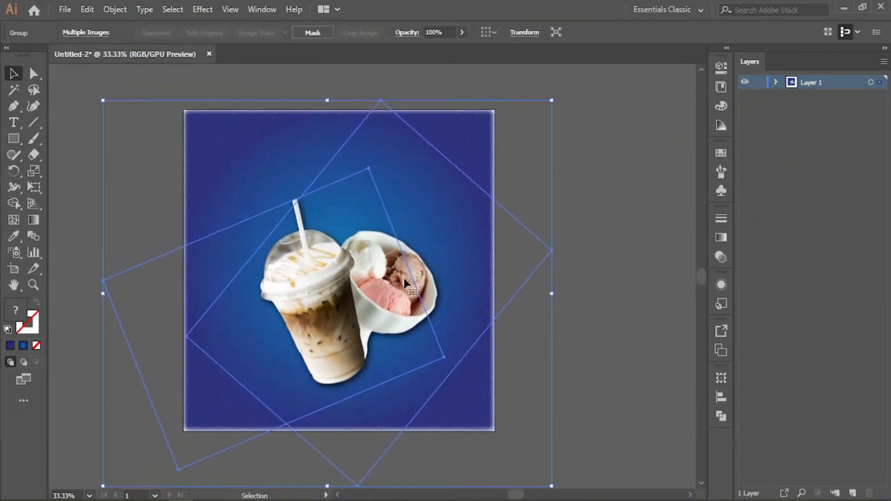
pyautogui.click(612, 222)
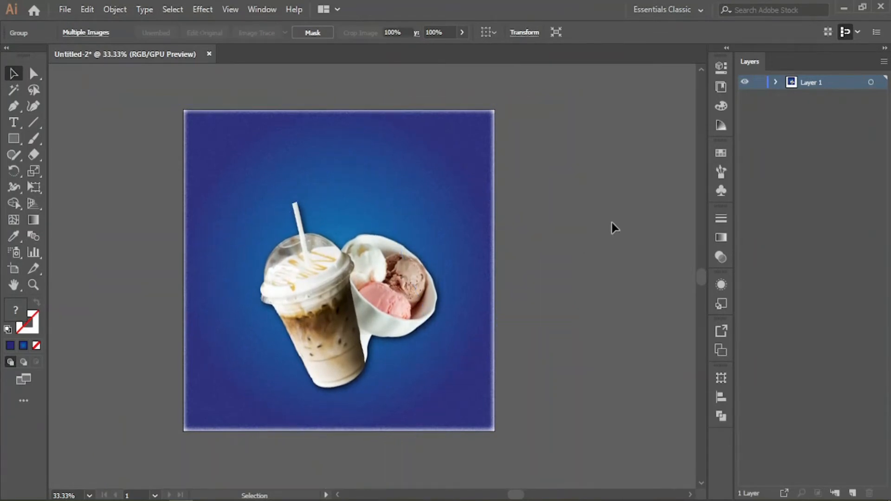
# Step: Add the text "Ice Cream" at 92 pt in the empty area beside the artboard
pyautogui.press('t')
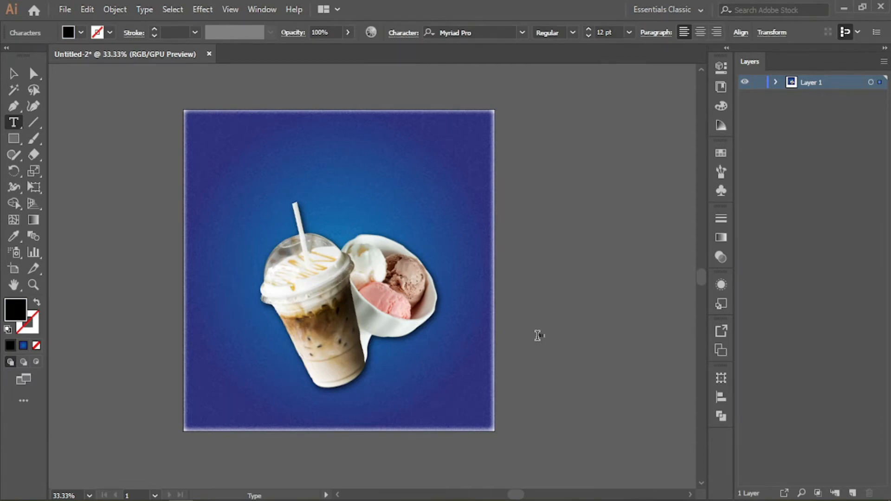
pyautogui.hotkey('ctrl', 'a')
pyautogui.moveTo(588, 29); pyautogui.dragTo(589, 29)
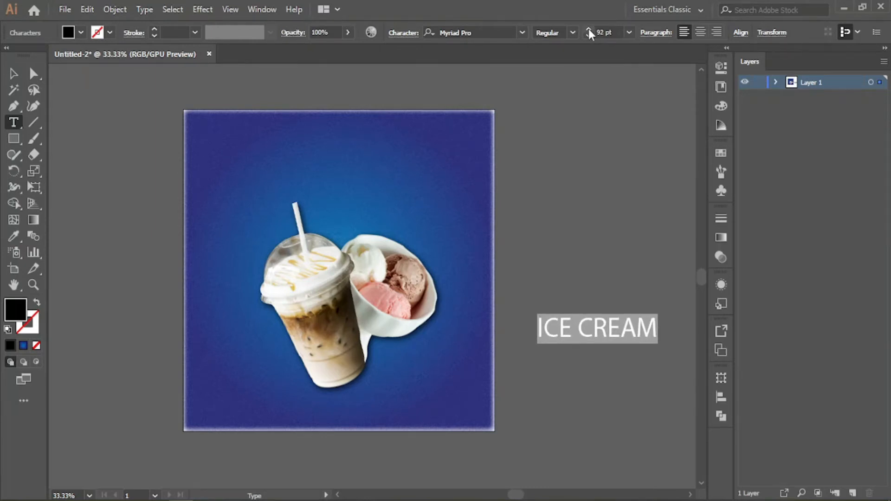
pyautogui.press('BackSpace')
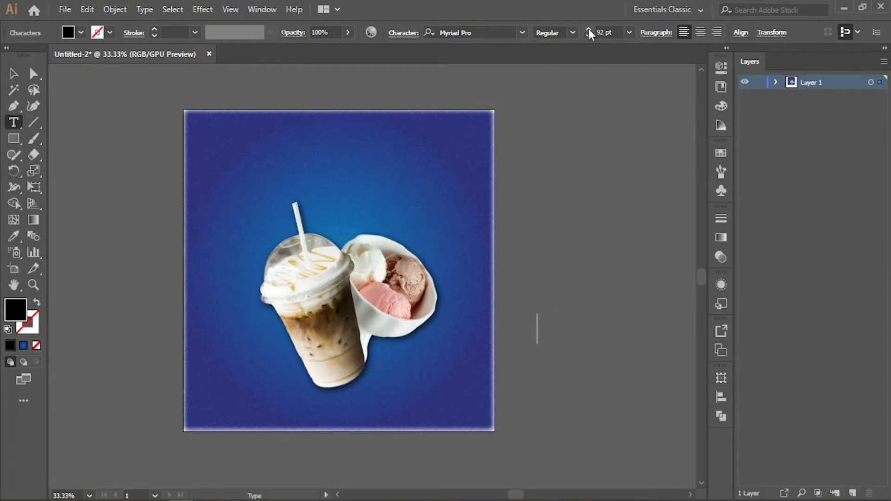
pyautogui.write('Ice Cream')
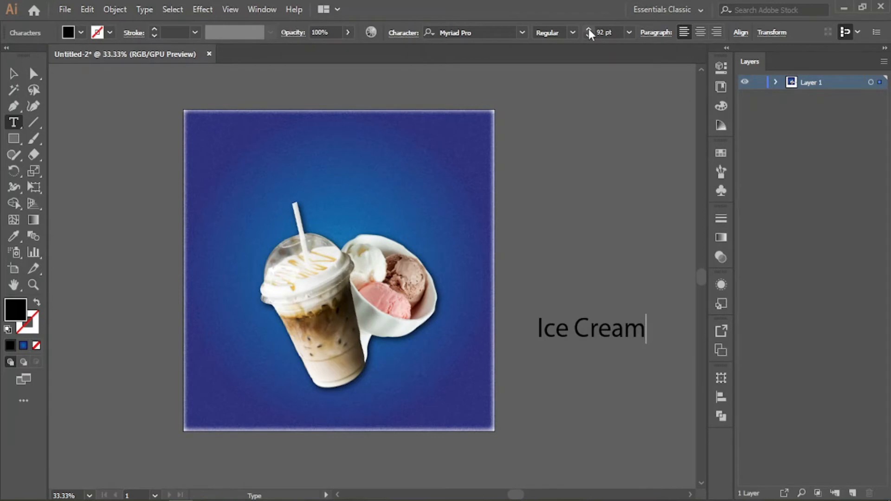
# Step: Preview different fonts on the "Ice Cream" text and set it in Rancho
pyautogui.hotkey('ctrl', 'a')
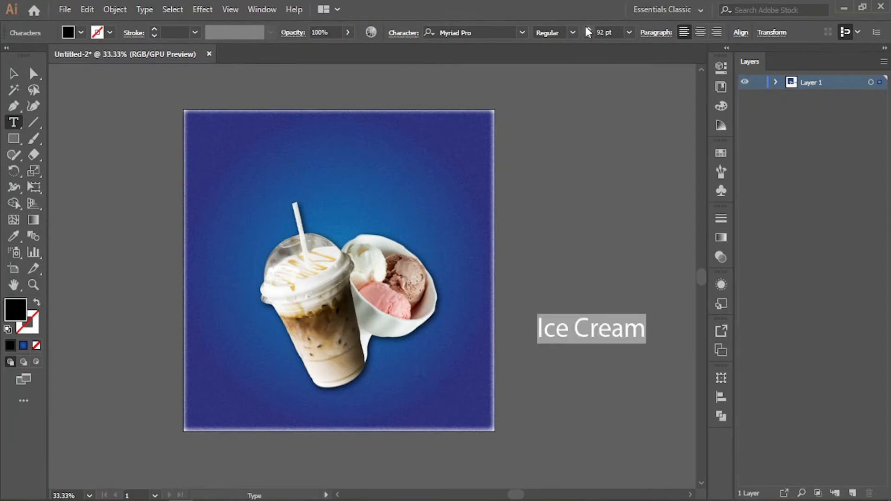
pyautogui.click(470, 32)
pyautogui.write('Nexa Light')
pyautogui.press('Down')
pyautogui.press('Down')
pyautogui.press('Down')
pyautogui.press('Down')
pyautogui.press('Down')
pyautogui.press('Down')
pyautogui.press('Down')
pyautogui.press('Down')
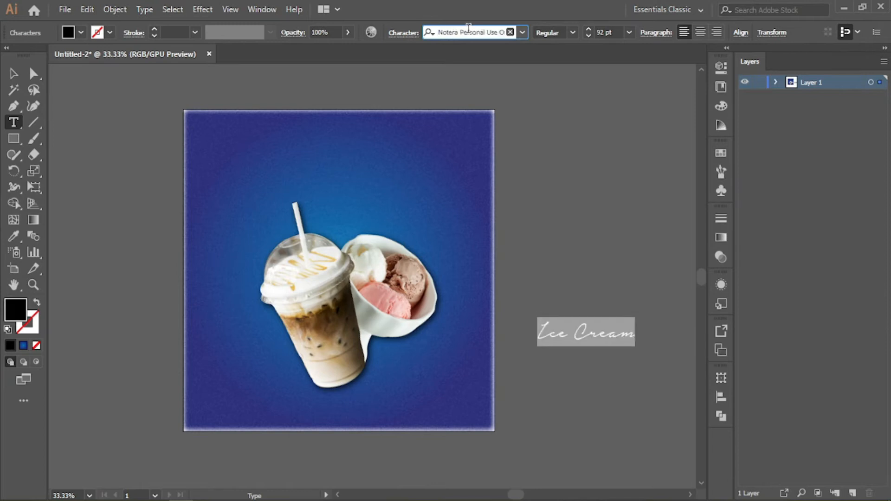
pyautogui.press('Down')
pyautogui.press('Down')
pyautogui.press('Down')
pyautogui.press('Down')
pyautogui.press('Down')
pyautogui.press('Down')
pyautogui.press('Down')
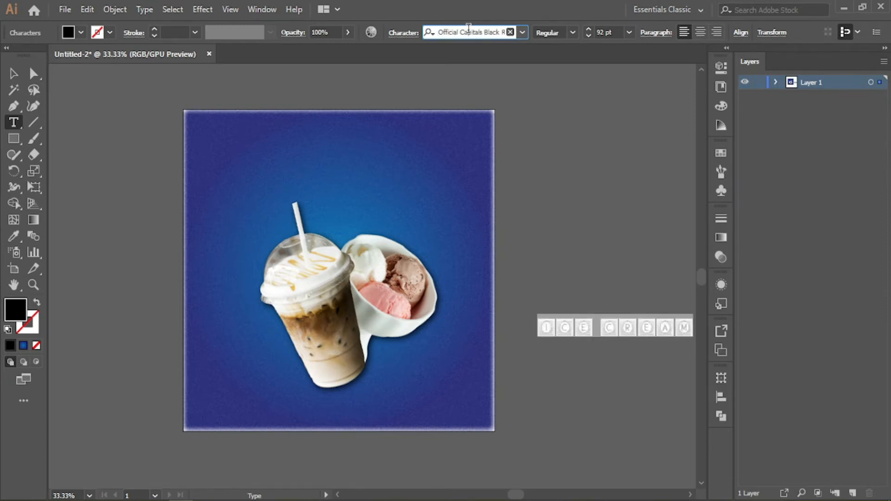
pyautogui.press('Down')
pyautogui.press('Down')
pyautogui.press('Down')
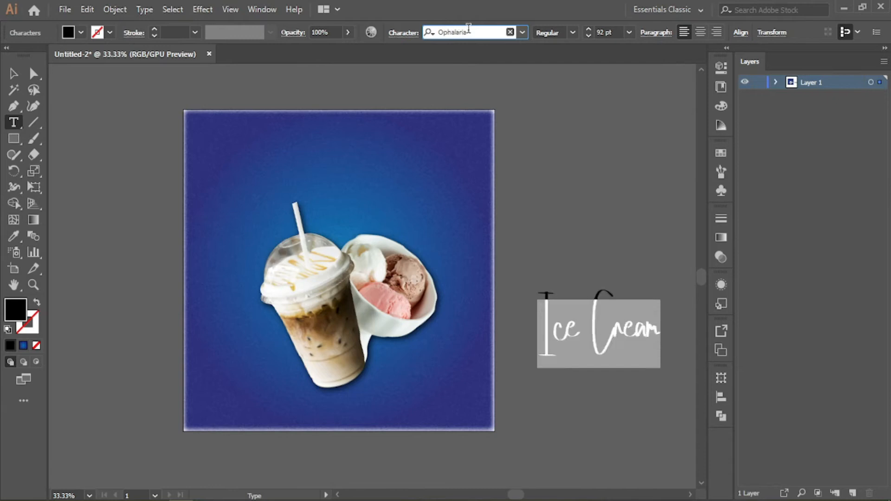
pyautogui.press('Down')
pyautogui.press('Down')
pyautogui.press('Down')
pyautogui.press('Down')
pyautogui.press('Down')
pyautogui.press('Up')
pyautogui.press('Down')
pyautogui.press('Down')
pyautogui.press('Down')
pyautogui.press('Down')
pyautogui.press('Down')
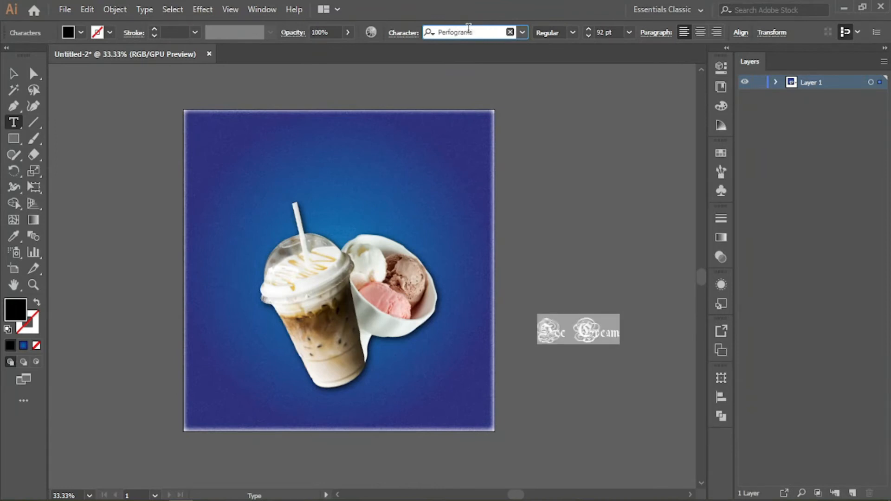
pyautogui.press('Down')
pyautogui.press('Down')
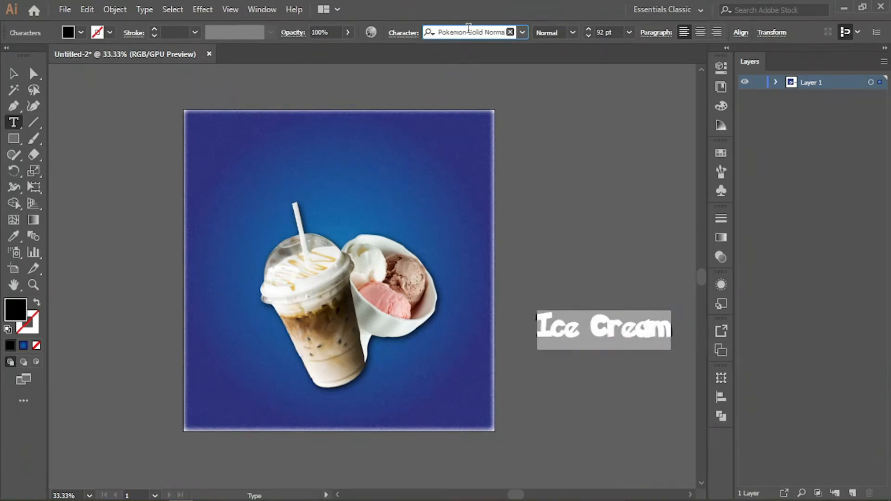
pyautogui.press('Down')
pyautogui.press('Down')
pyautogui.press('Down')
pyautogui.press('Down')
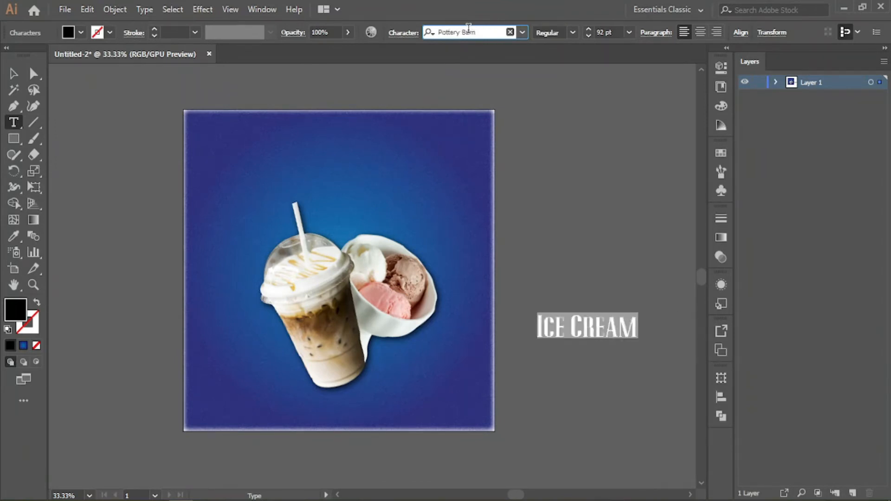
pyautogui.press('Down')
pyautogui.press('Down')
pyautogui.press('Down')
pyautogui.press('Down')
pyautogui.press('Down')
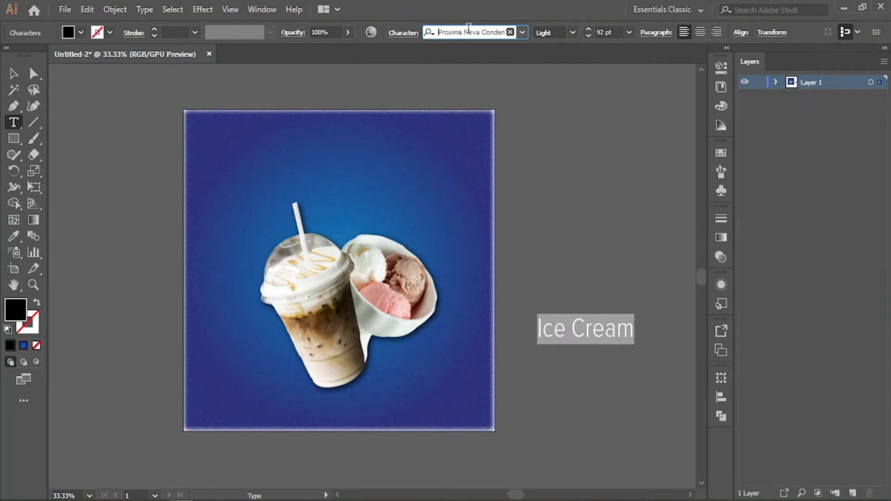
pyautogui.press('Down')
pyautogui.press('Down')
pyautogui.press('Down')
pyautogui.press('Down')
pyautogui.press('Down')
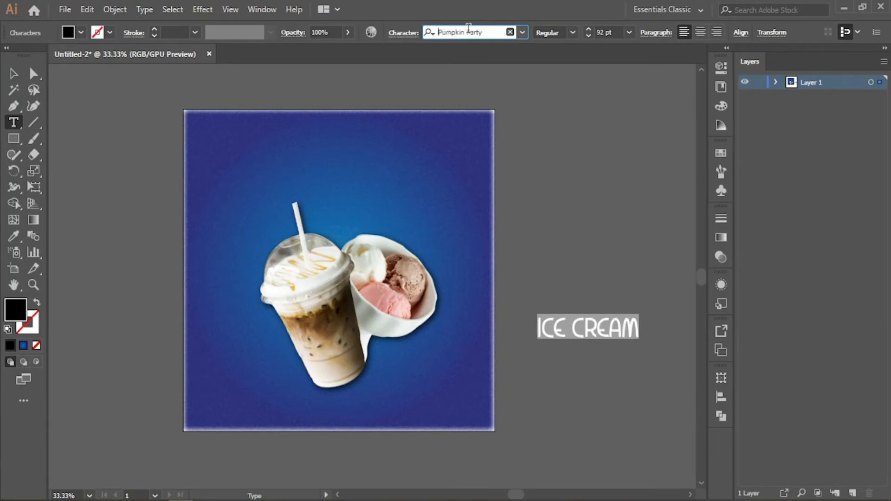
pyautogui.press('Down')
pyautogui.press('Down')
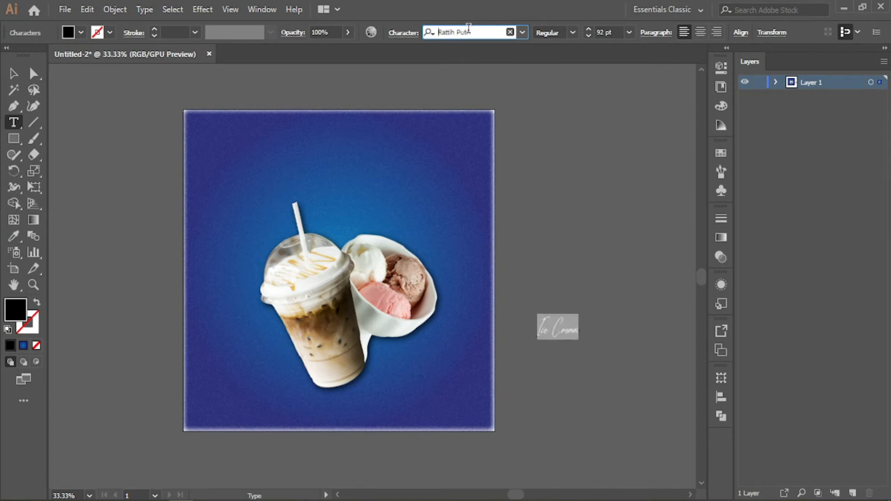
pyautogui.press('Down')
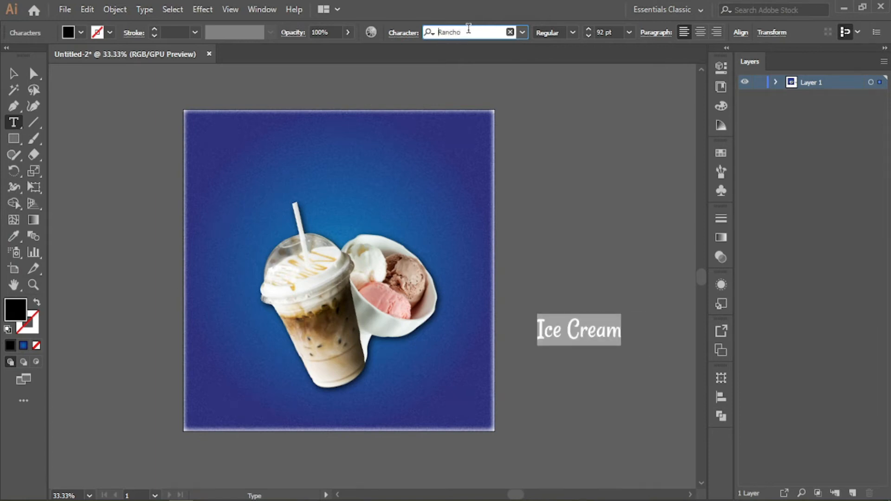
# Step: Enlarge the "Ice Cream" text to 159 pt and set its fill to white (ffffff)
pyautogui.click(587, 28)
pyautogui.moveTo(586, 29); pyautogui.dragTo(584, 28)
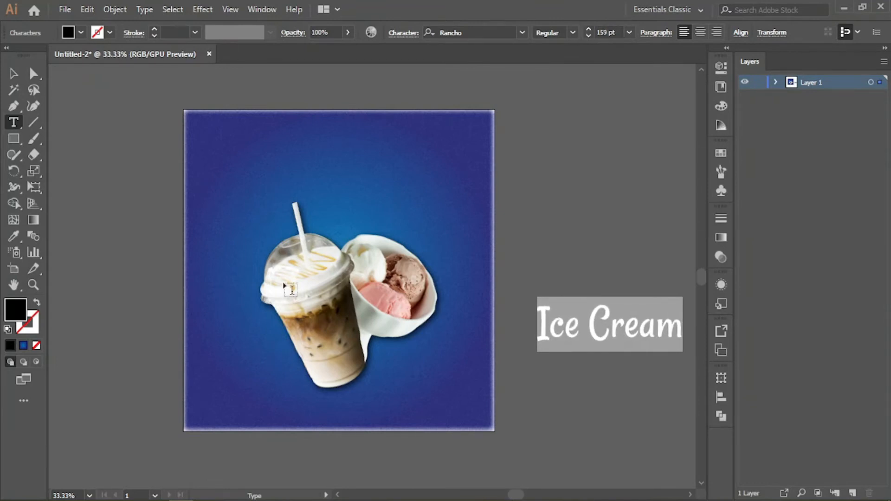
pyautogui.doubleClick(15, 312)
pyautogui.write('ffffff')
pyautogui.click(571, 172)
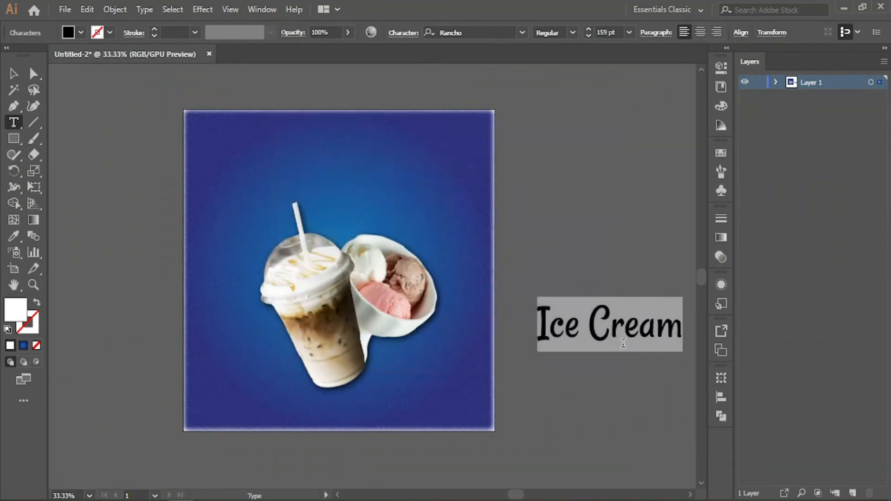
# Step: Move the "Ice Cream" title onto the artboard above the cup and centre it horizontally on the background rectangle
pyautogui.click(13, 73)
pyautogui.moveTo(598, 335); pyautogui.dragTo(333, 179)
pyautogui.click(535, 193)
pyautogui.click(363, 181)
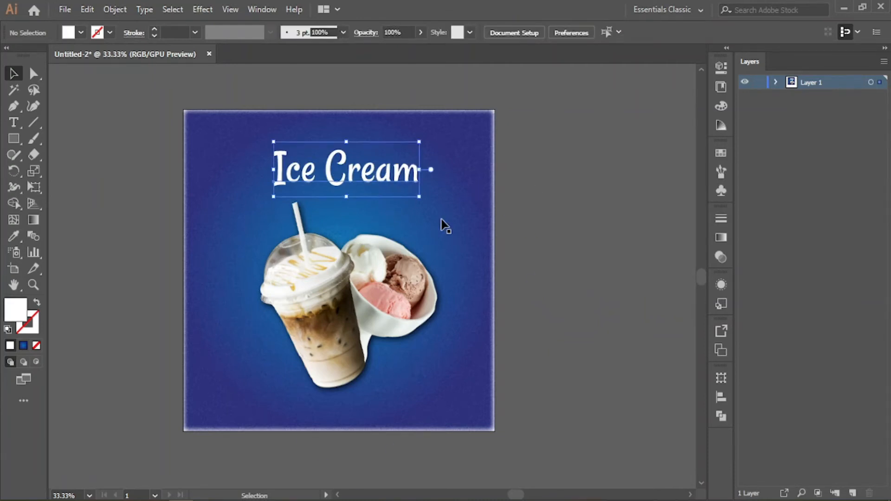
pyautogui.keyDown('shift'); pyautogui.click(462, 197); pyautogui.keyUp('shift')
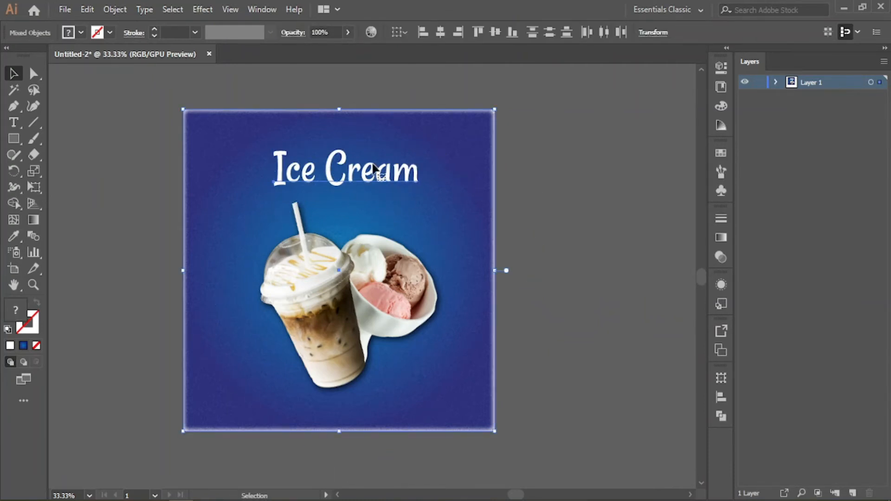
pyautogui.click(444, 131)
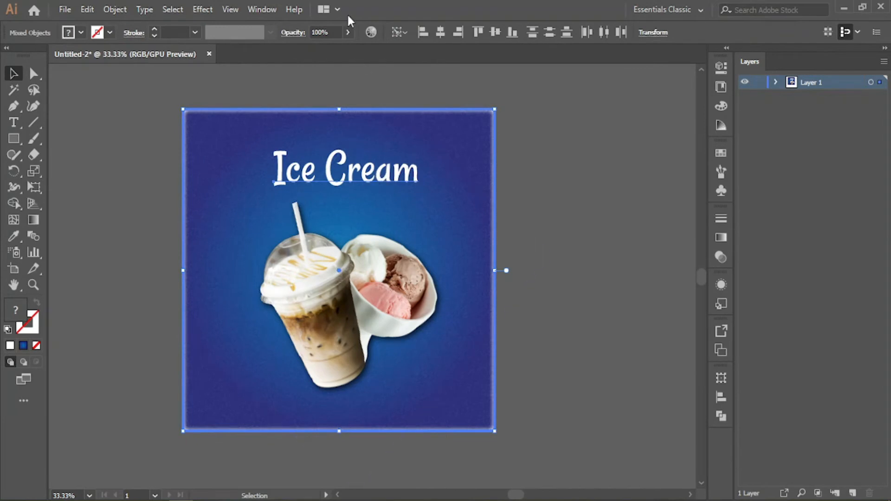
pyautogui.click(441, 33)
pyautogui.click(567, 86)
# Step: Enlarge the "Ice Cream" title to 188 pt and centre it horizontally on the background again
pyautogui.click(389, 182)
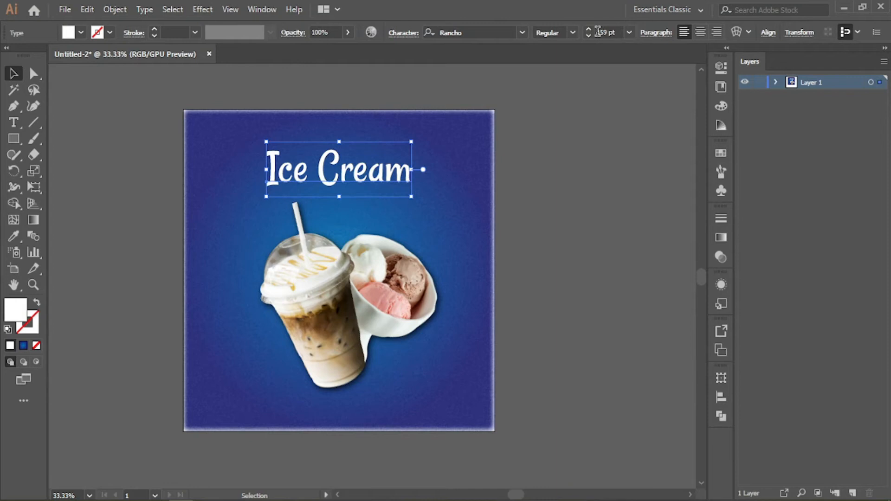
pyautogui.click(589, 27)
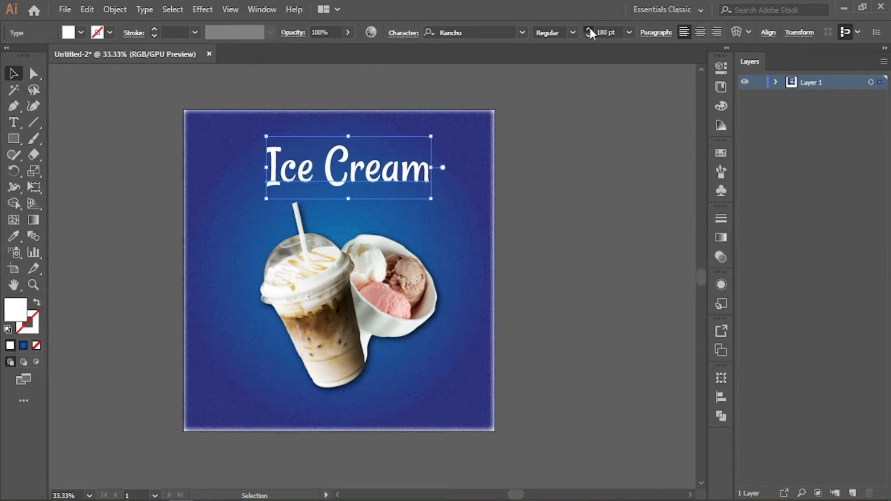
pyautogui.doubleClick(472, 140)
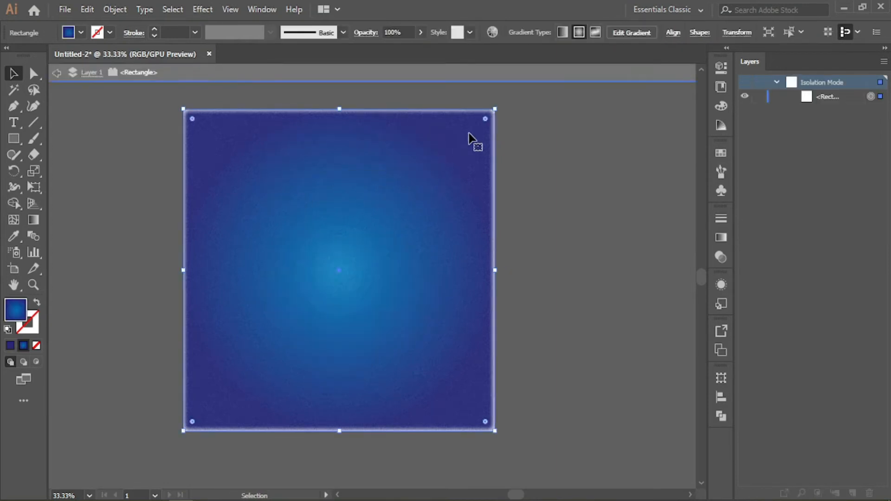
pyautogui.doubleClick(571, 141)
pyautogui.click(395, 173)
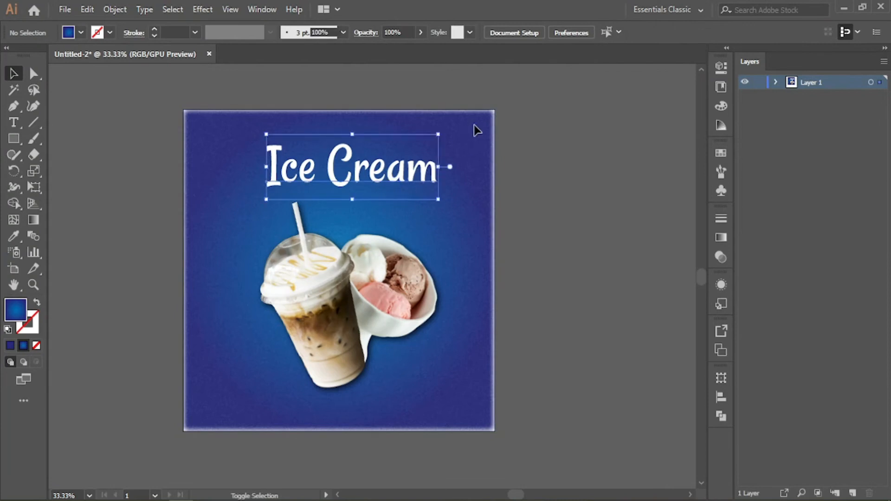
pyautogui.keyDown('shift'); pyautogui.click(475, 124); pyautogui.keyUp('shift')
pyautogui.click(446, 33)
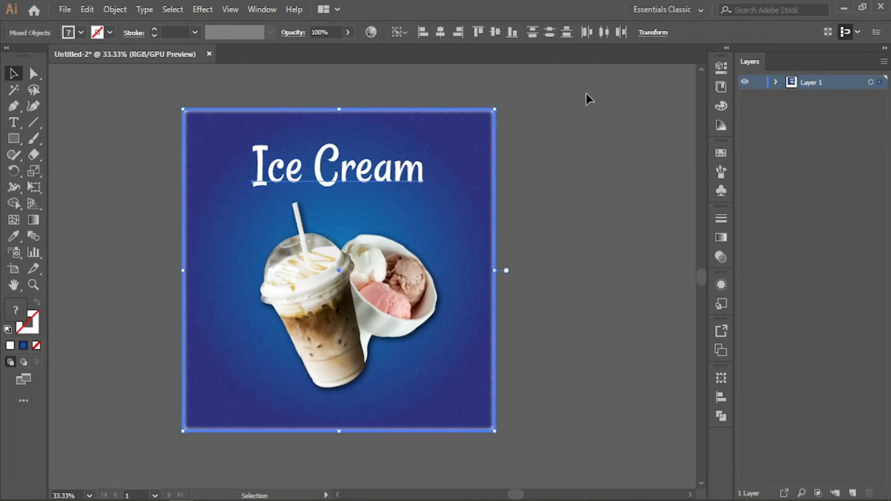
pyautogui.click(598, 134)
# Step: Add the text "Special" with a capital S in the empty area beside the artboard
pyautogui.click(14, 122)
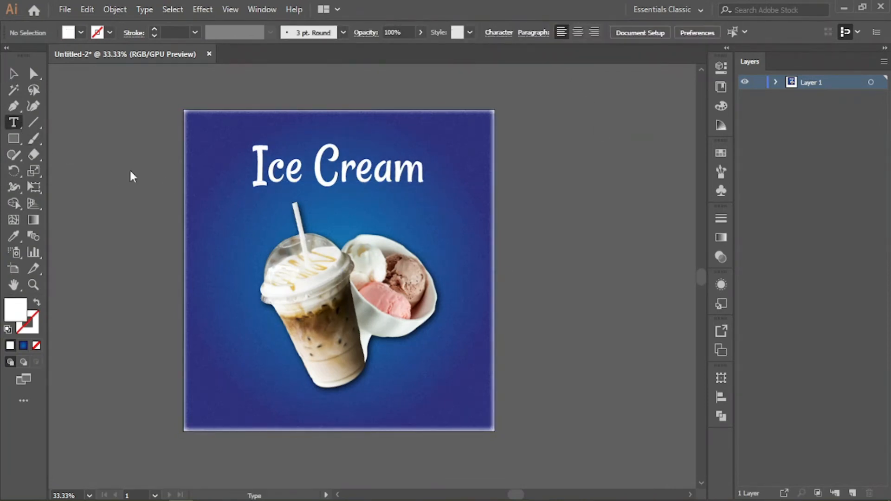
pyautogui.click(599, 284)
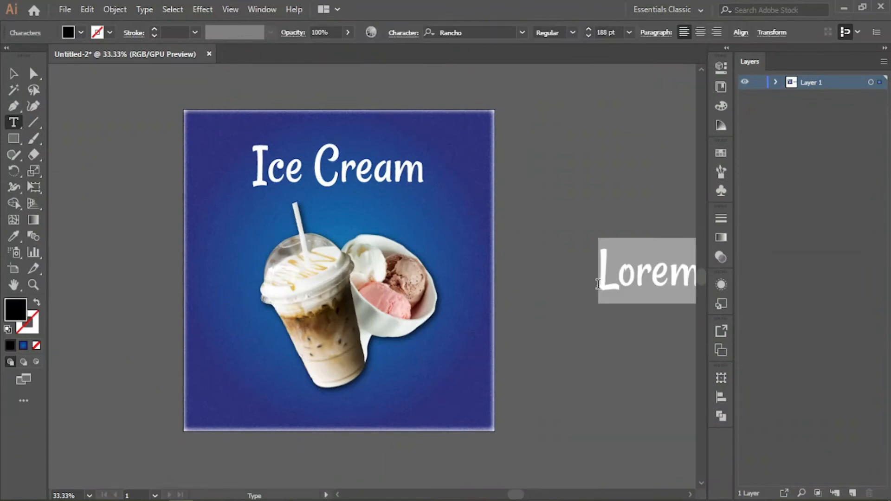
pyautogui.write('special')
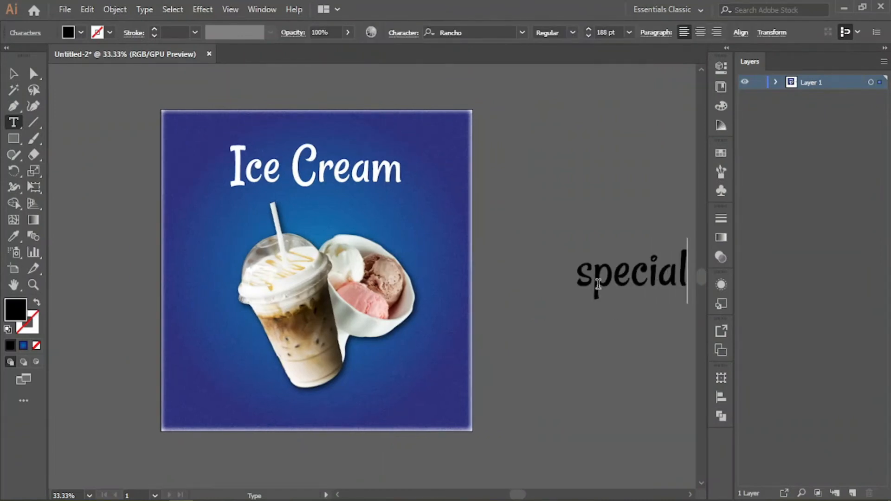
pyautogui.press('Left')
pyautogui.press('Left')
pyautogui.press('Left')
pyautogui.press('Left')
pyautogui.press('Left')
pyautogui.press('Left')
pyautogui.press('BackSpace')
pyautogui.write('S')
# Step: Set the "Special" text in Rattih Putri and move it onto the artboard just above the word "Ice"
pyautogui.hotkey('ctrl', 'a')
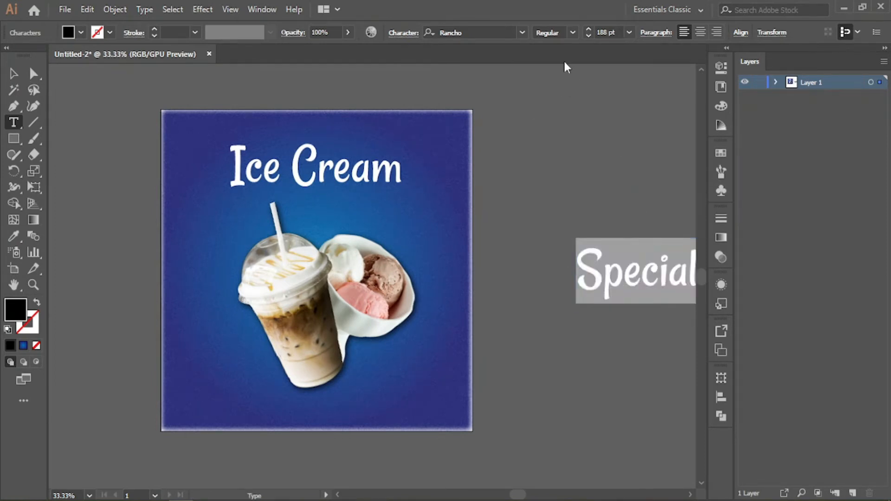
pyautogui.click(523, 33)
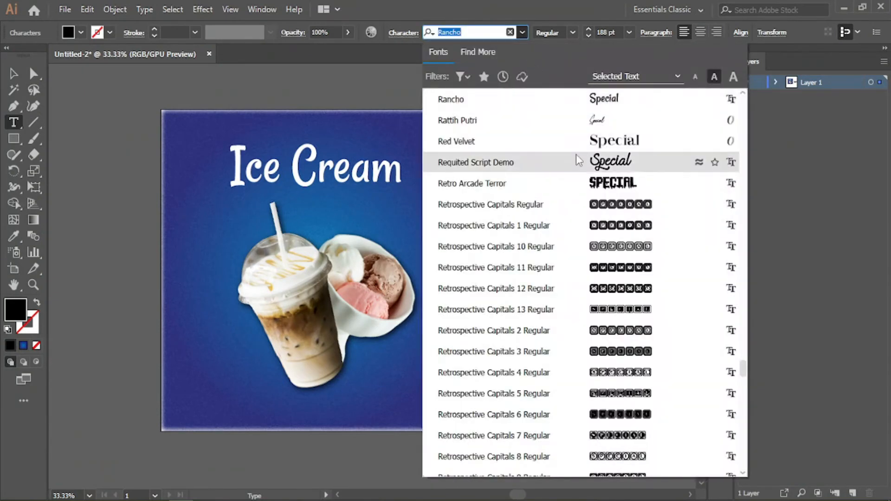
pyautogui.click(576, 128)
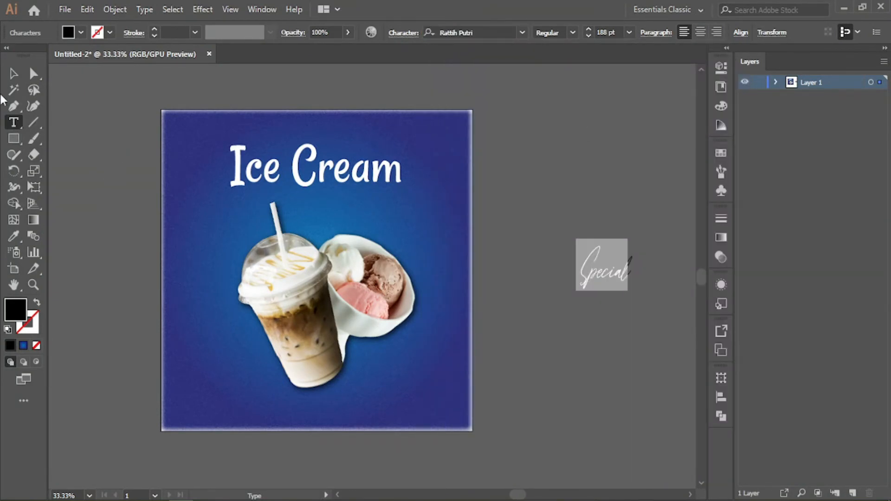
pyautogui.click(13, 73)
pyautogui.moveTo(612, 275); pyautogui.dragTo(277, 145)
# Step: Fill the "Special" text with the orange swatch
pyautogui.doubleClick(277, 149)
pyautogui.hotkey('ctrl', 'a')
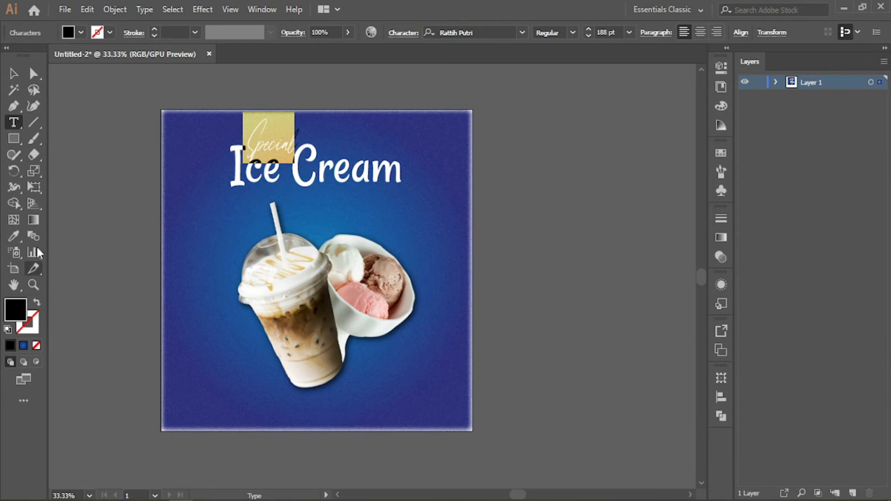
pyautogui.click(81, 32)
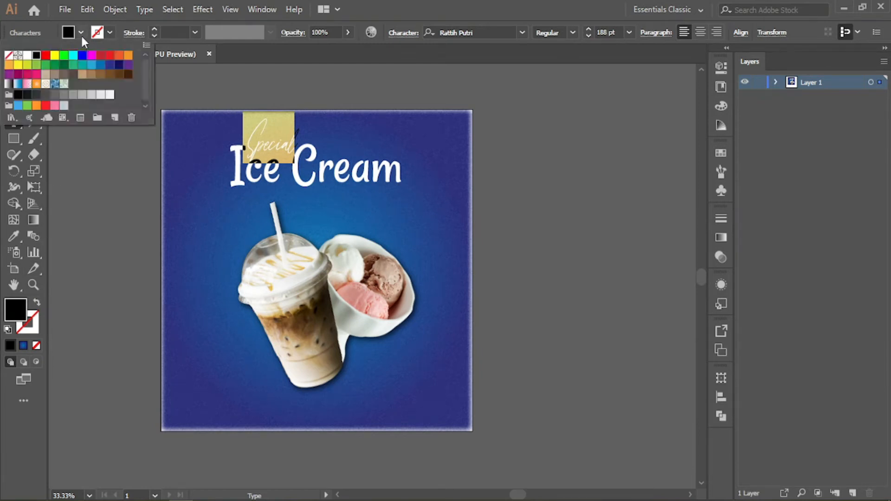
pyautogui.click(128, 55)
pyautogui.click(93, 156)
pyautogui.click(14, 74)
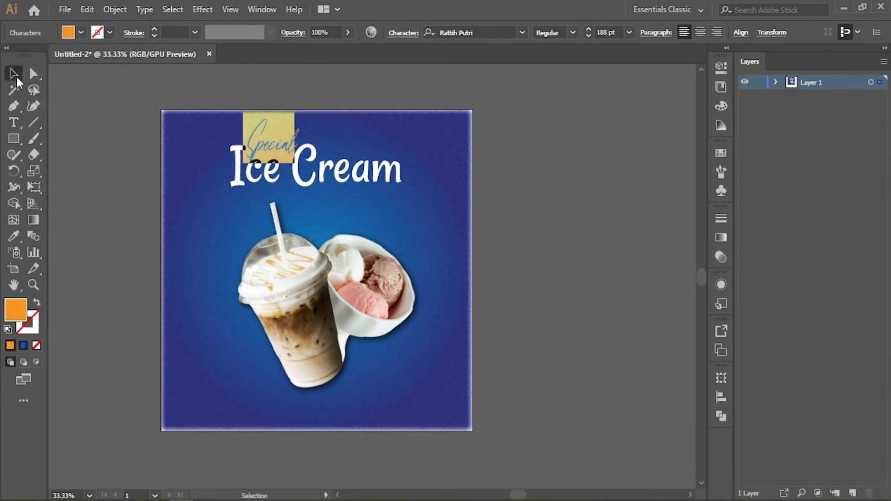
pyautogui.click(77, 110)
# Step: Try placing the "Special" text over the C of "Cream"
pyautogui.hotkey('ctrl', '=')
pyautogui.scroll(3, 313, 231)
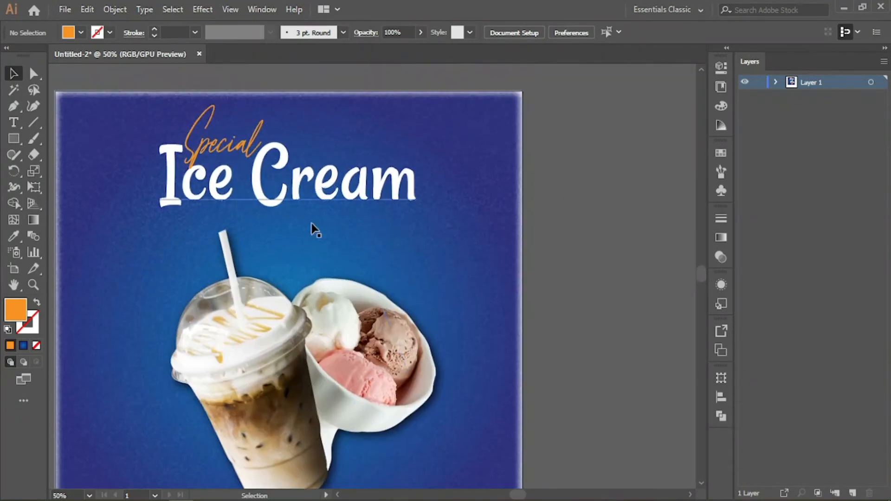
pyautogui.moveTo(245, 149); pyautogui.dragTo(334, 149)
pyautogui.click(631, 146)
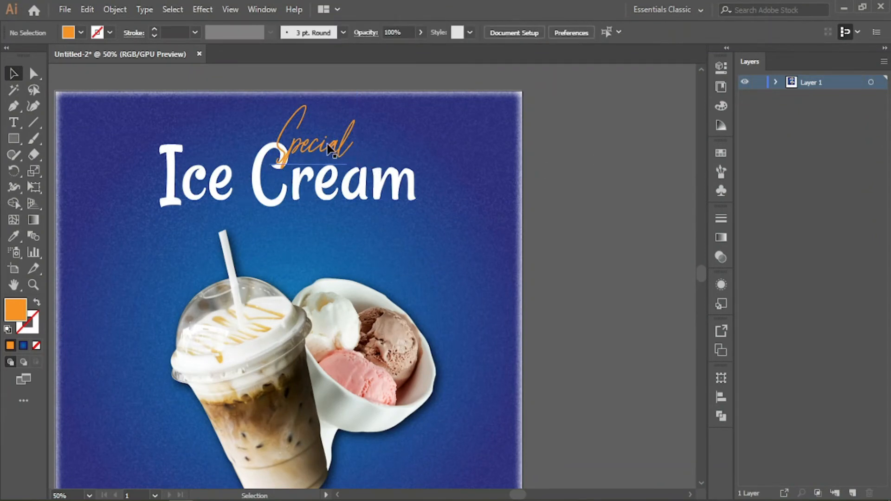
# Step: Move the "Special" text back over the word "Ice" and nudge it slightly to the right
pyautogui.moveTo(329, 150); pyautogui.dragTo(242, 152)
pyautogui.click(593, 131)
pyautogui.click(586, 151)
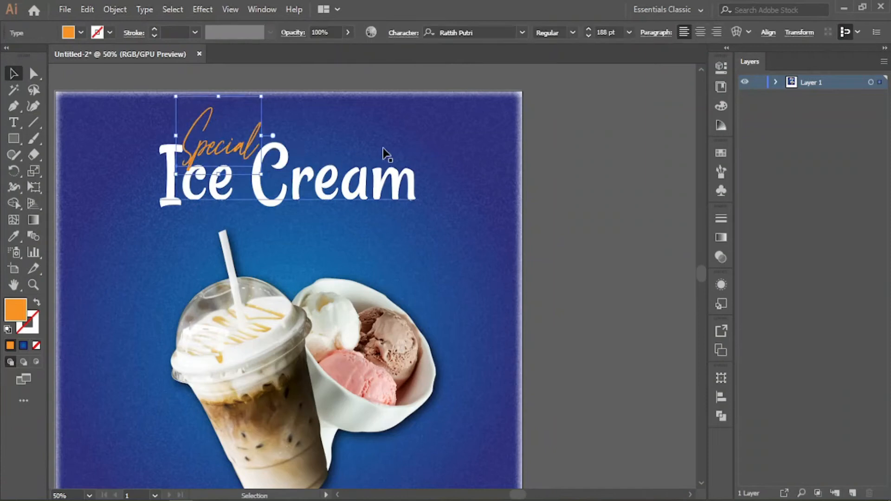
pyautogui.press('Right')
pyautogui.press('Right')
pyautogui.press('Right')
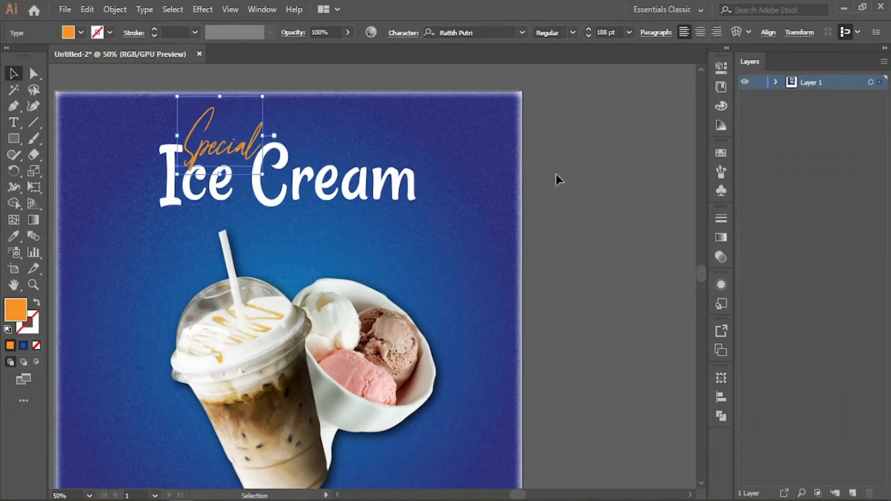
pyautogui.click(600, 234)
pyautogui.hotkey('ctrl', '-')
pyautogui.moveTo(537, 241); pyautogui.dragTo(575, 164)
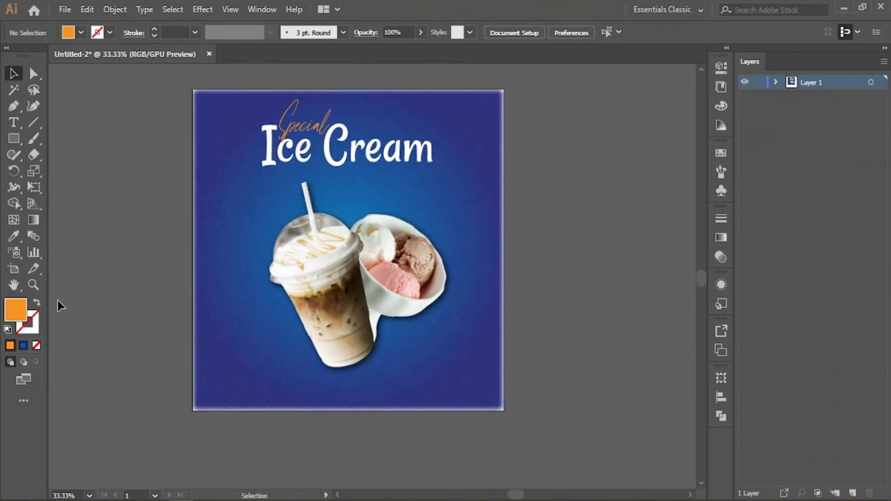
# Step: Draw a wide, short orange rectangle near the artboard's lower-left corner and round its corners
pyautogui.click(16, 142)
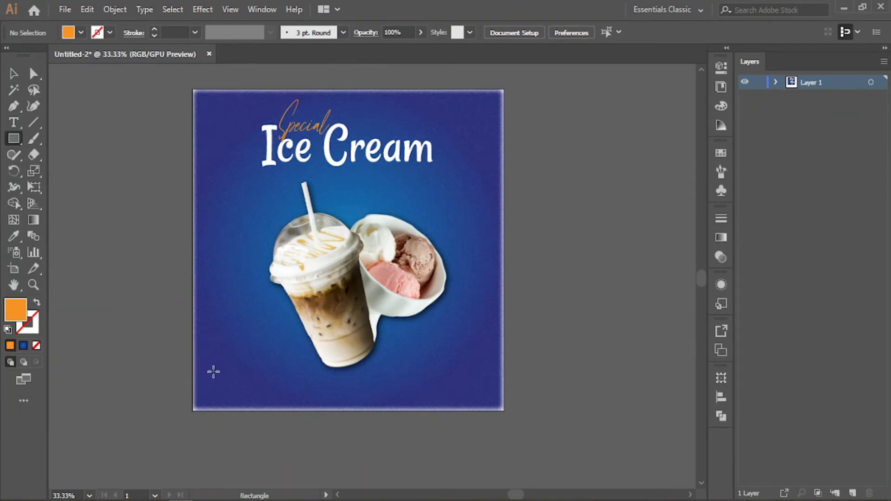
pyautogui.moveTo(209, 370); pyautogui.dragTo(292, 388)
pyautogui.press('a')
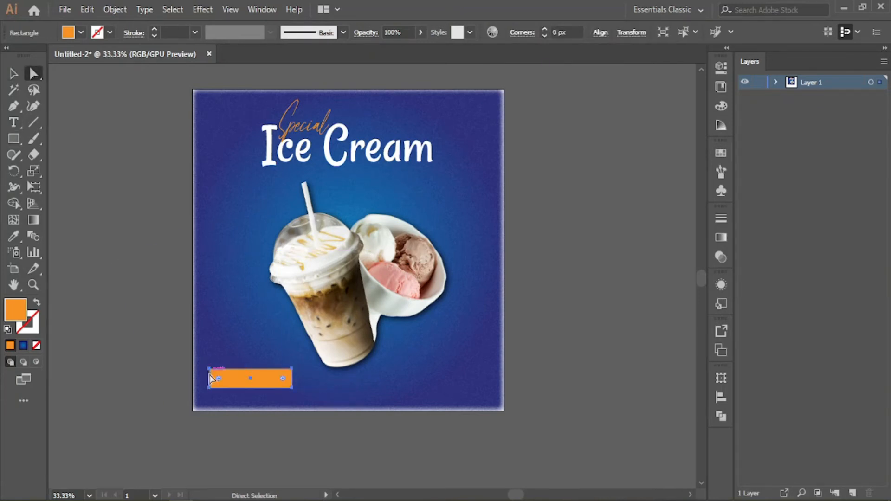
pyautogui.moveTo(218, 377)
pyautogui.mouseDown()
pyautogui.moveTo(225, 381)
pyautogui.moveTo(207, 378)
pyautogui.moveTo(222, 381)
pyautogui.mouseUp()
pyautogui.click(133, 382)
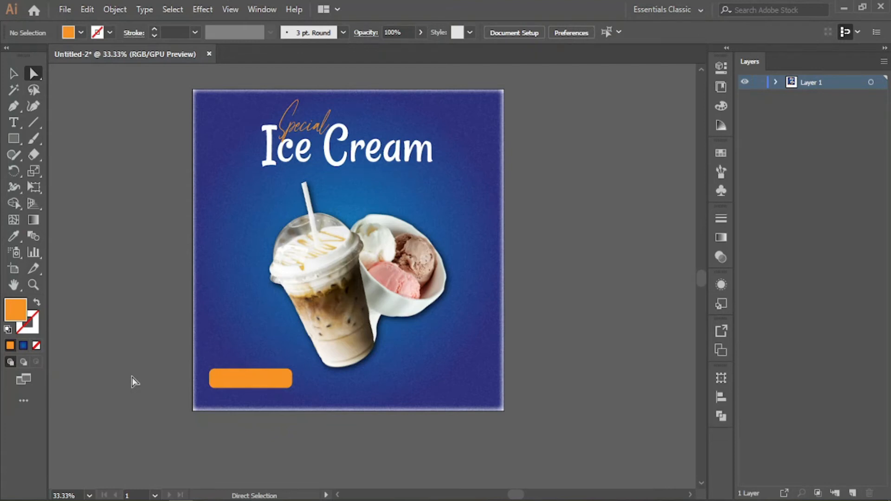
# Step: Fill the rounded rectangle in the artboard's lower-left corner with white
pyautogui.click(14, 123)
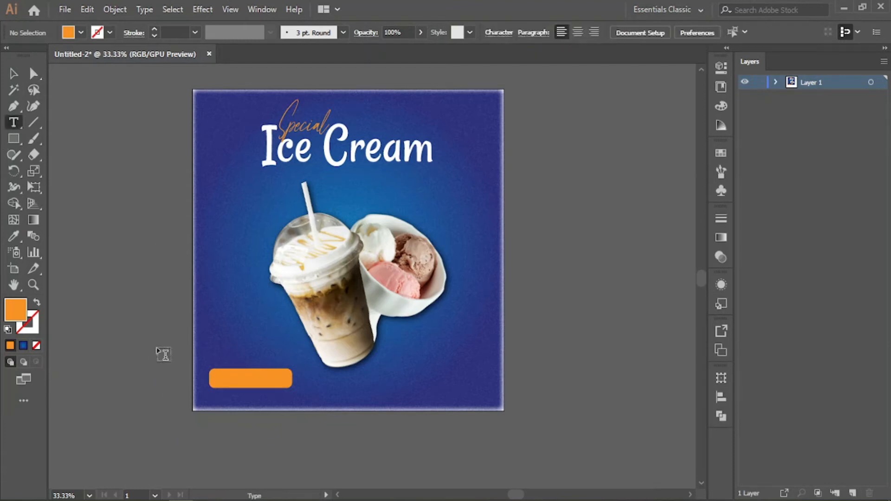
pyautogui.click(14, 73)
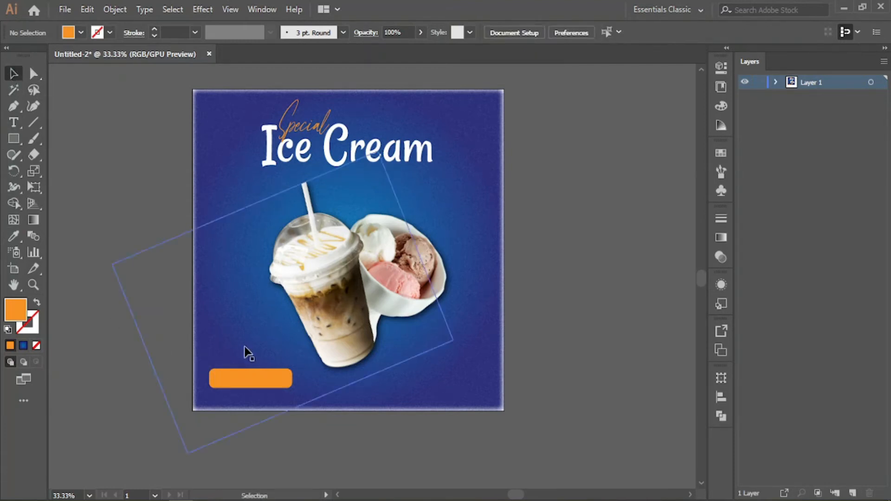
pyautogui.click(255, 385)
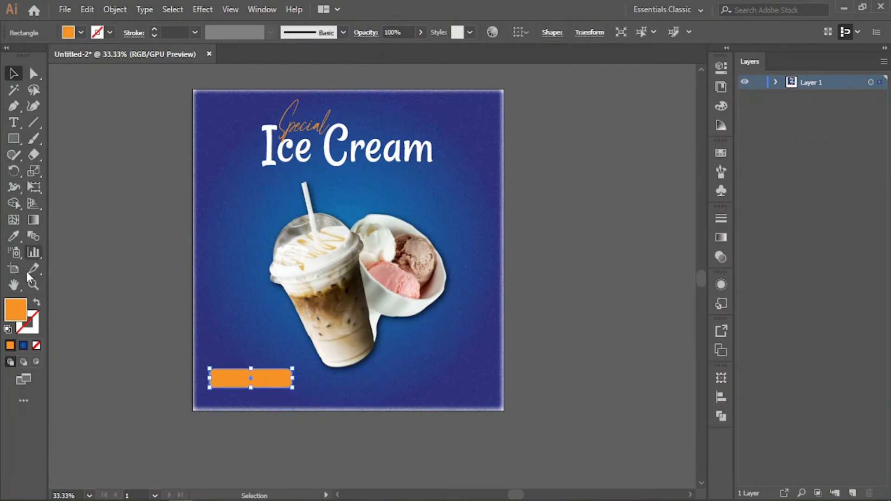
pyautogui.click(82, 32)
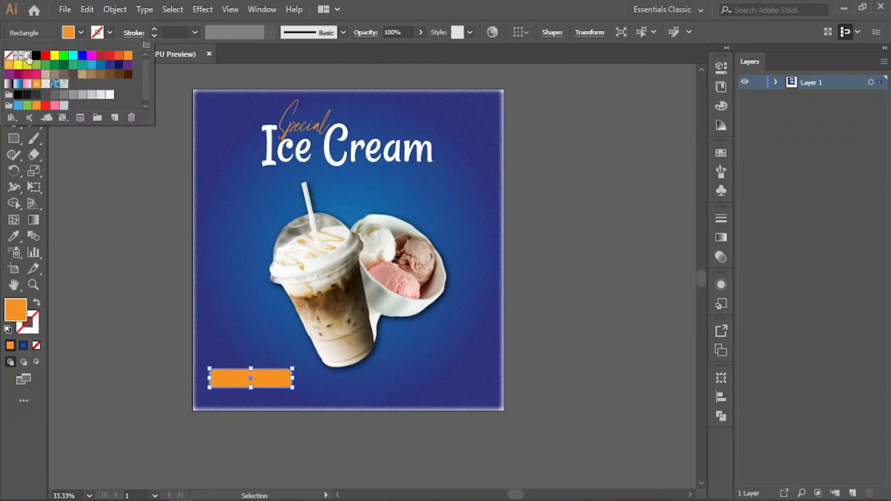
pyautogui.click(28, 56)
pyautogui.click(82, 269)
pyautogui.click(83, 270)
# Step: Add a new text object reading "24/7" beside the artboard's lower-left corner
pyautogui.click(13, 123)
pyautogui.click(100, 402)
pyautogui.press('BackSpace')
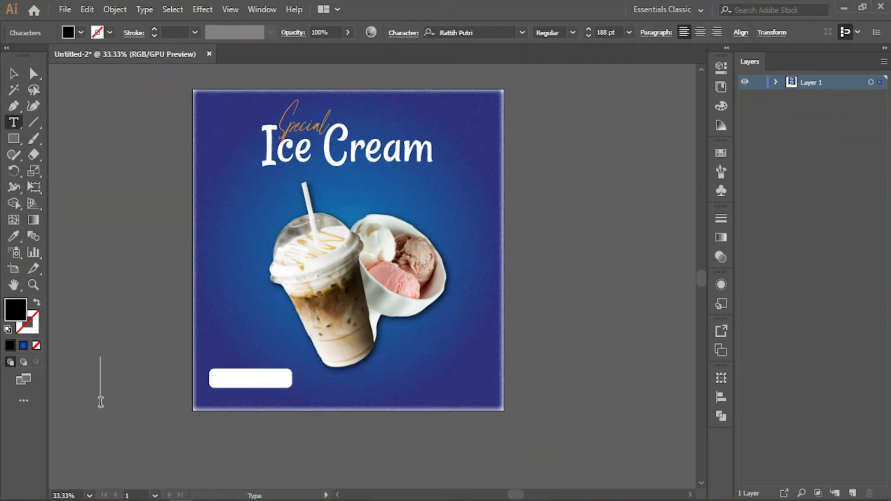
pyautogui.write('27')
pyautogui.press('BackSpace')
pyautogui.write('7')
pyautogui.press('Right')
pyautogui.write('7')
pyautogui.press('Escape')
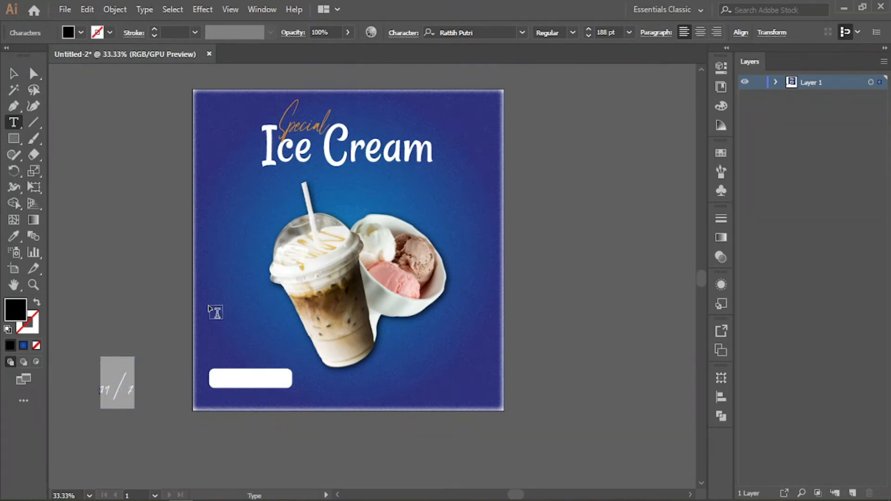
# Step: Set the "24/7" text in the Sporty Pro font
pyautogui.click(517, 32)
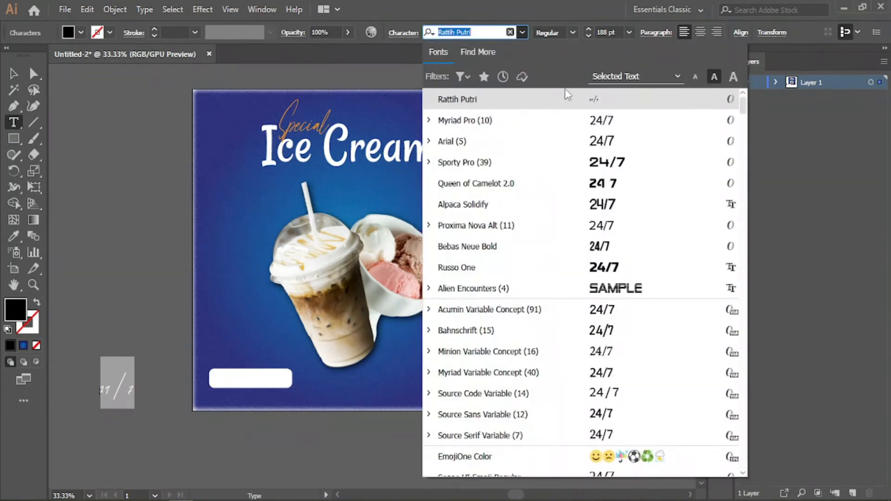
pyautogui.click(593, 162)
pyautogui.click(157, 392)
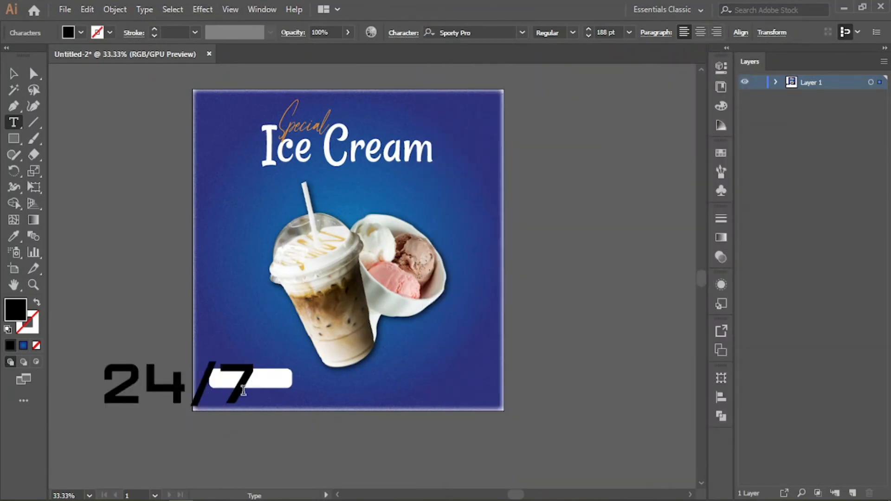
# Step: Extend the "24/7" text to read "24/7 HOME DELIVERY"
pyautogui.press('Right')
pyautogui.press('Right')
pyautogui.press('Right')
pyautogui.press('Right')
pyautogui.write('H')
pyautogui.write('DELIVER')
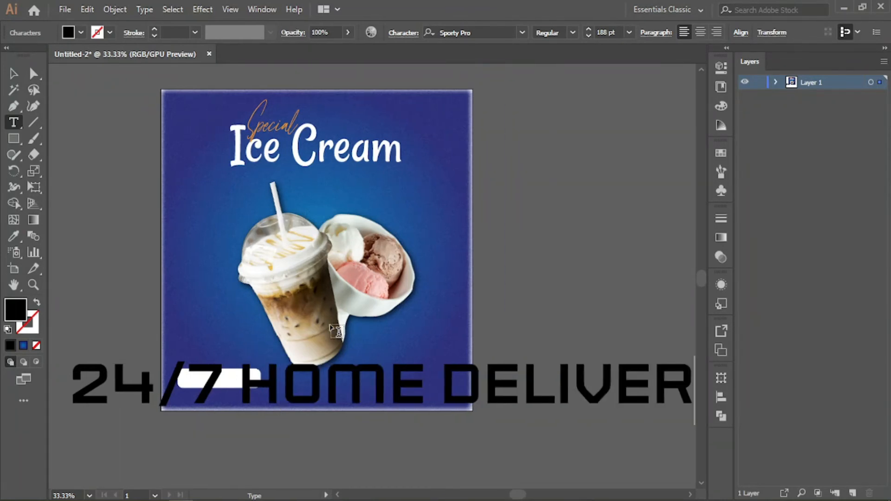
pyautogui.write('Y')
# Step: Set the "24/7 HOME DELIVERY" text to 24 pt and move it onto the white rounded rectangle
pyautogui.hotkey('ctrl', 'a')
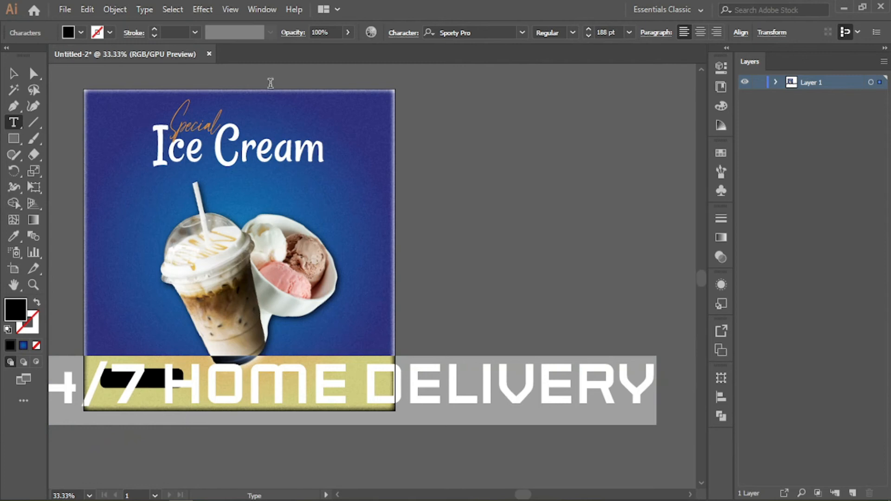
pyautogui.moveTo(589, 35); pyautogui.dragTo(590, 34)
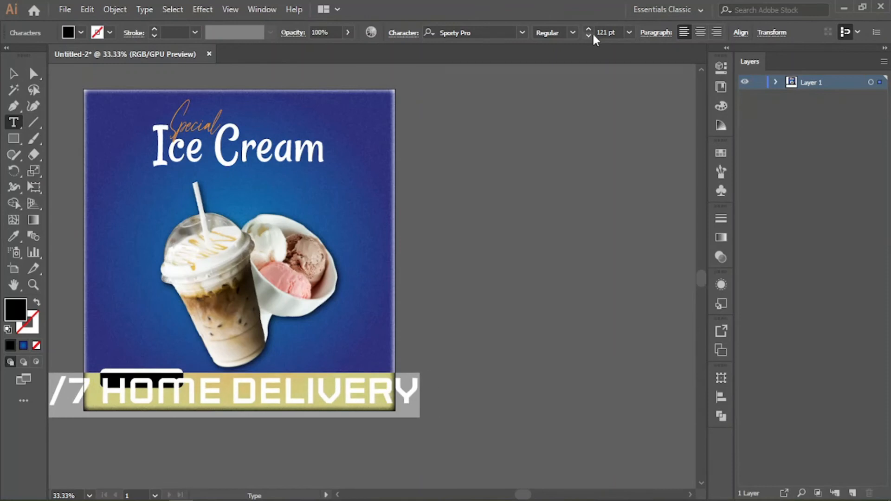
pyautogui.click(629, 32)
pyautogui.click(643, 214)
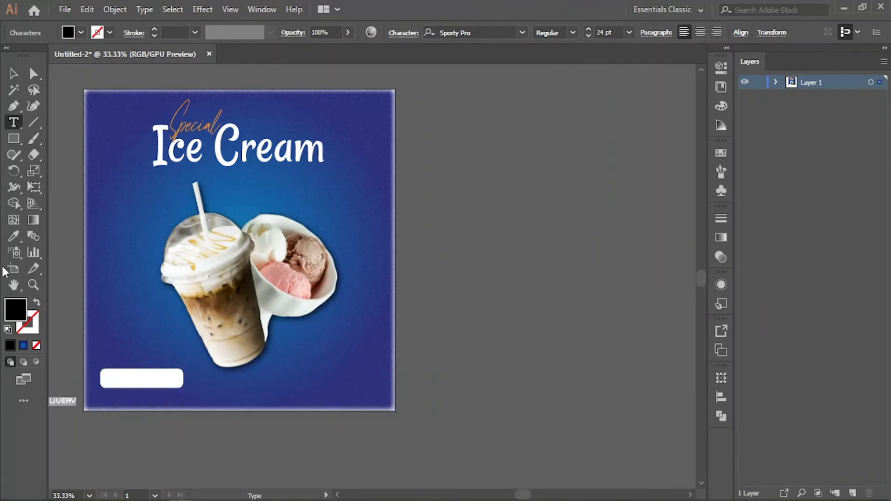
pyautogui.click(13, 73)
pyautogui.moveTo(233, 236); pyautogui.dragTo(359, 193)
pyautogui.moveTo(161, 362); pyautogui.dragTo(272, 334)
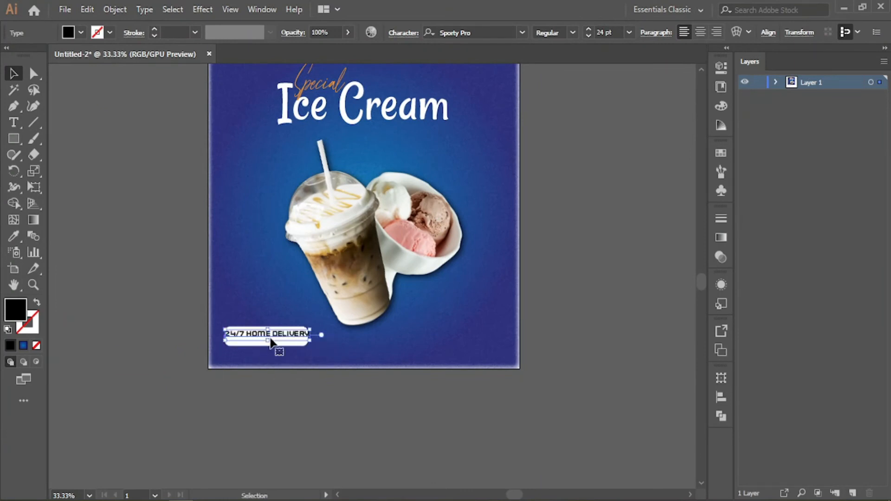
# Step: Break the delivery text into two lines, with "24/7" above "HOME DELIVERY"
pyautogui.hotkey('ctrl', '+')
pyautogui.hotkey('ctrl', '+')
pyautogui.hotkey('ctrl', '+')
pyautogui.hotkey('ctrl', '+')
pyautogui.hotkey('ctrl', '+')
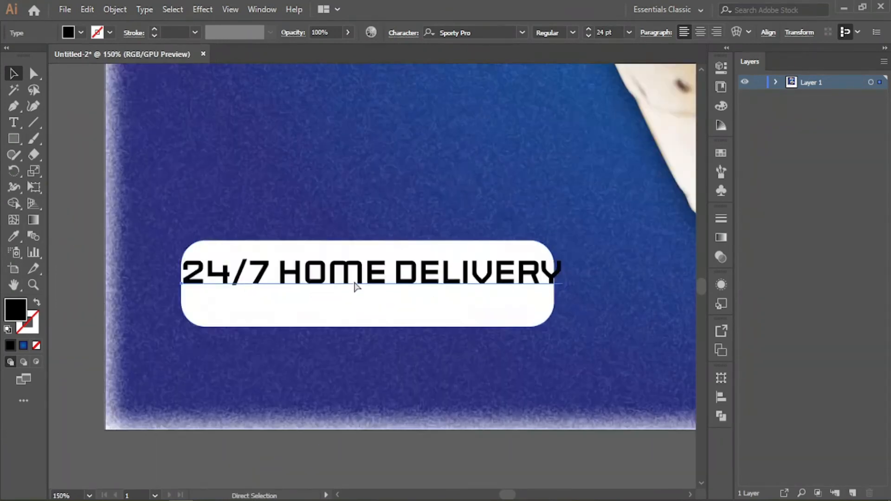
pyautogui.press('t')
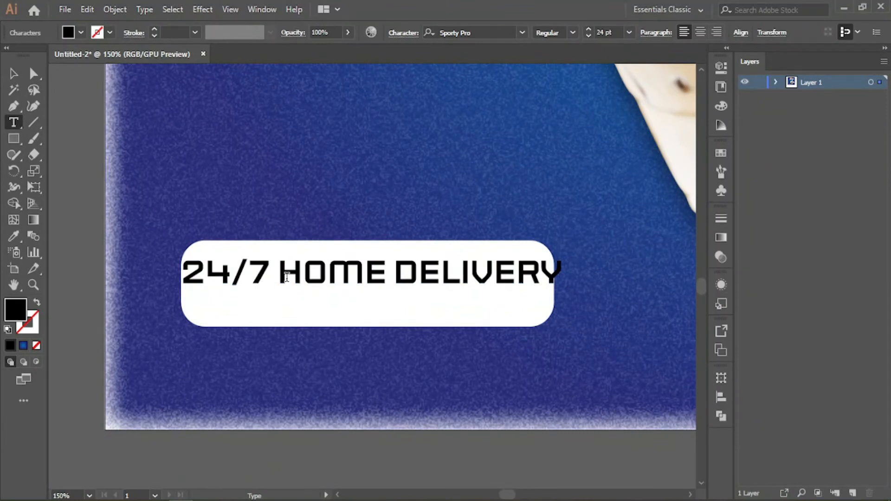
pyautogui.click(287, 277)
pyautogui.press('Return')
pyautogui.press('BackSpace')
pyautogui.press('BackSpace')
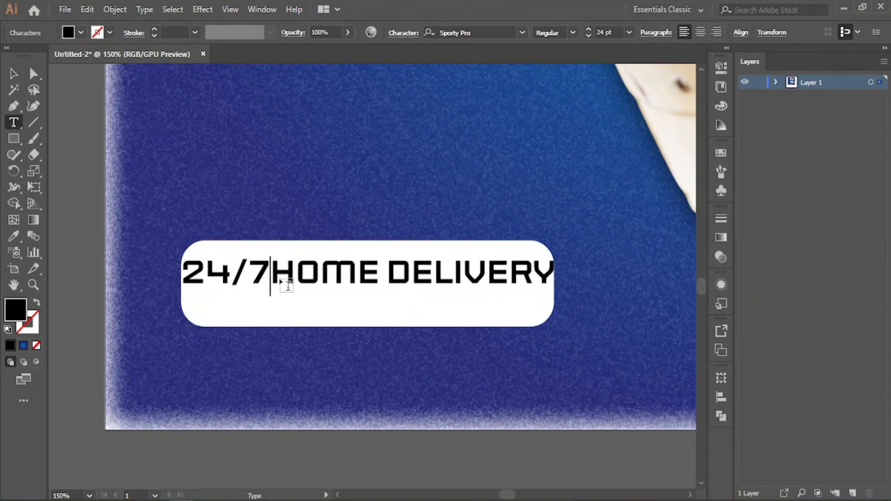
pyautogui.press('Return')
pyautogui.press('Escape')
# Step: Center-align the two lines of the delivery text
pyautogui.click(242, 261)
pyautogui.hotkey('ctrl', 'a')
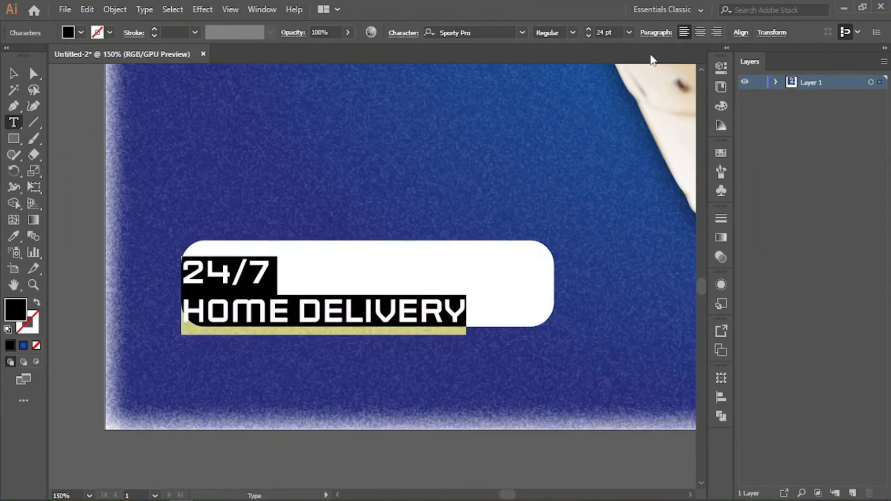
pyautogui.click(699, 33)
pyautogui.click(13, 73)
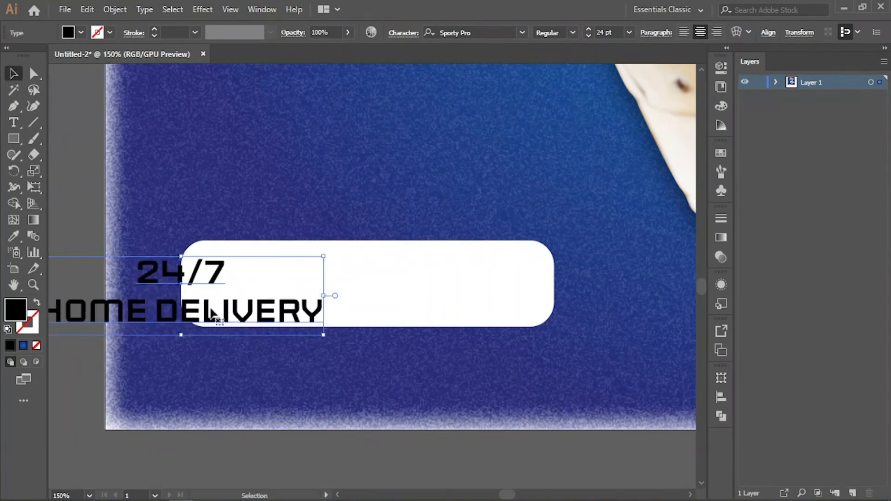
# Step: Move the delivery text over the white rounded rectangle and align their centers horizontally and vertically
pyautogui.moveTo(239, 320); pyautogui.dragTo(418, 305)
pyautogui.keyDown('shift'); pyautogui.click(523, 284); pyautogui.keyUp('shift')
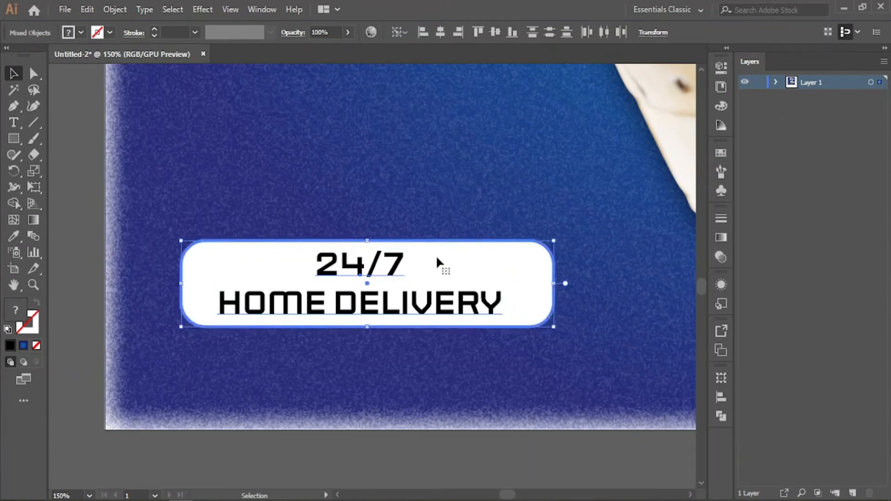
pyautogui.click(442, 33)
pyautogui.click(495, 33)
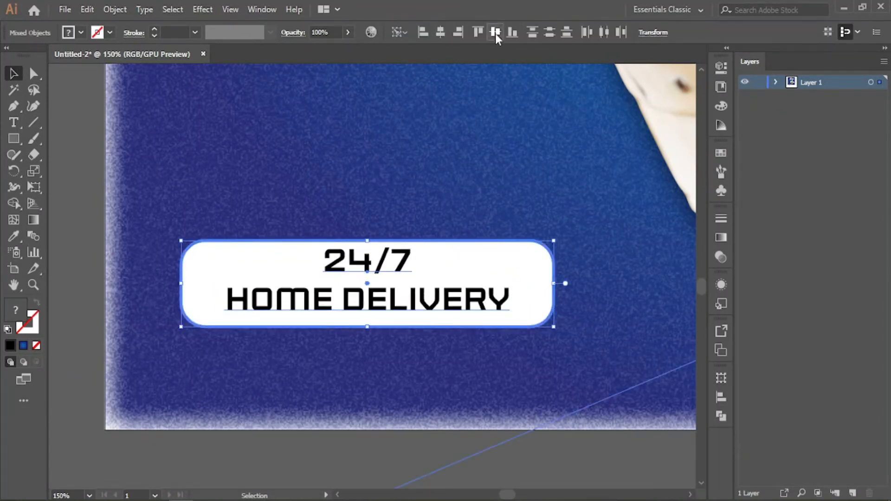
# Step: Nudge the delivery text slightly downward within the white rounded rectangle and deselect it
pyautogui.doubleClick(74, 247)
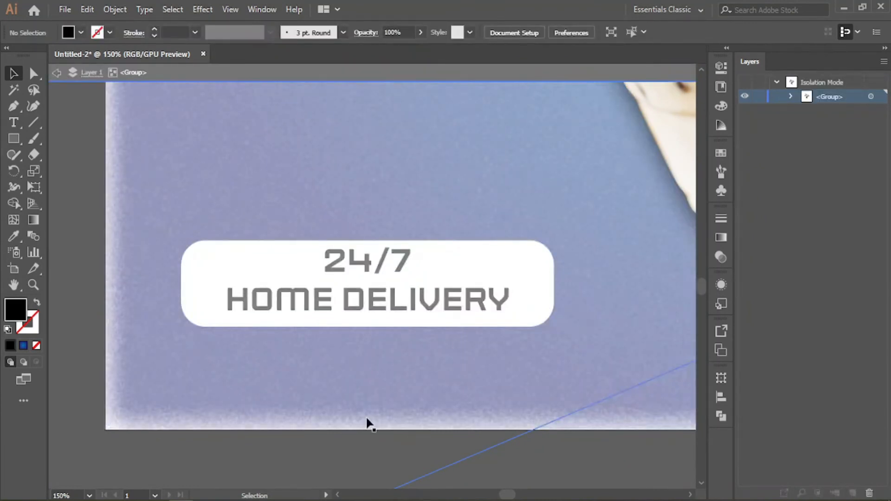
pyautogui.doubleClick(521, 483)
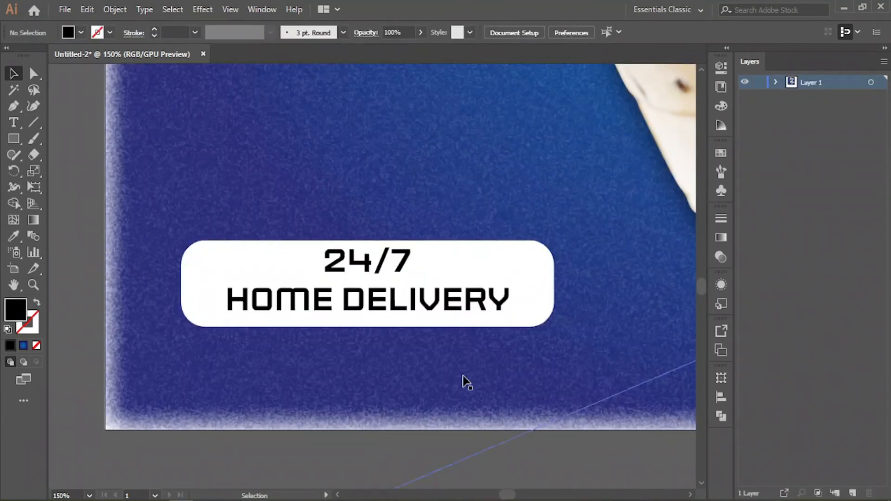
pyautogui.click(416, 302)
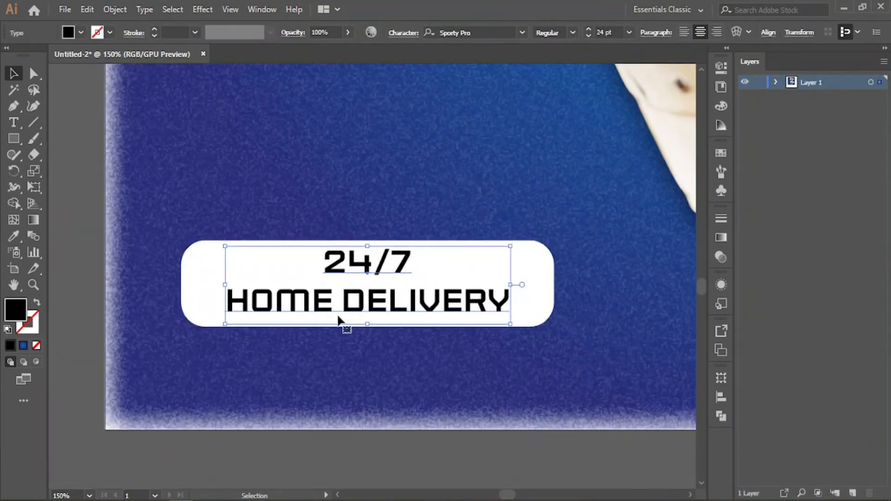
pyautogui.click(91, 294)
pyautogui.hotkey('ctrl', '-')
pyautogui.hotkey('ctrl', '-')
pyautogui.hotkey('ctrl', '-')
pyautogui.hotkey('ctrl', '-')
pyautogui.click(115, 434)
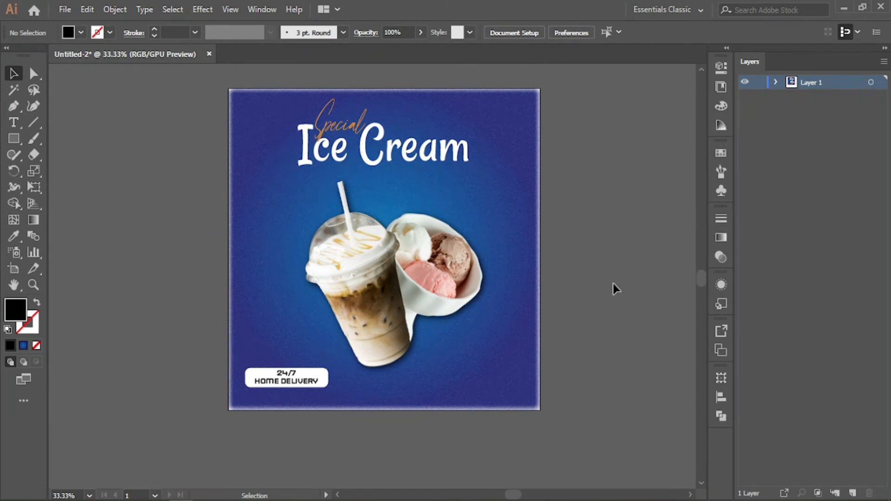
pyautogui.hotkey('ctrl', '+')
pyautogui.hotkey('ctrl', '+')
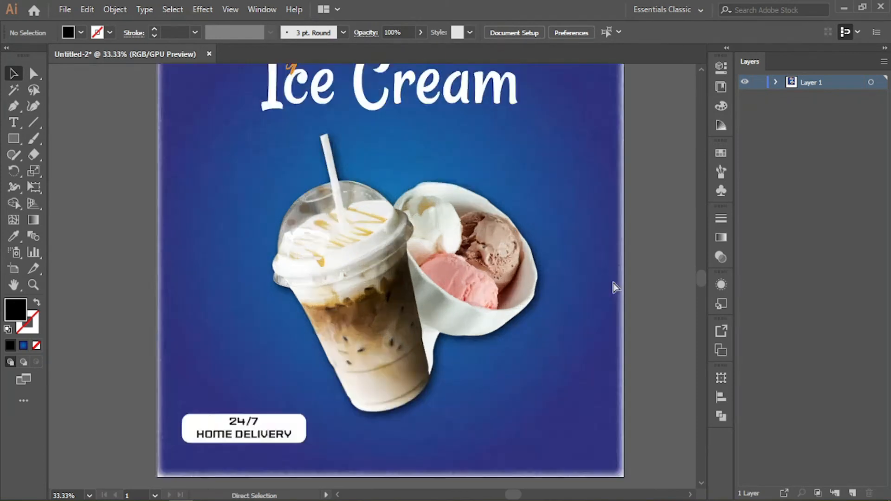
pyautogui.moveTo(614, 282); pyautogui.dragTo(407, 337)
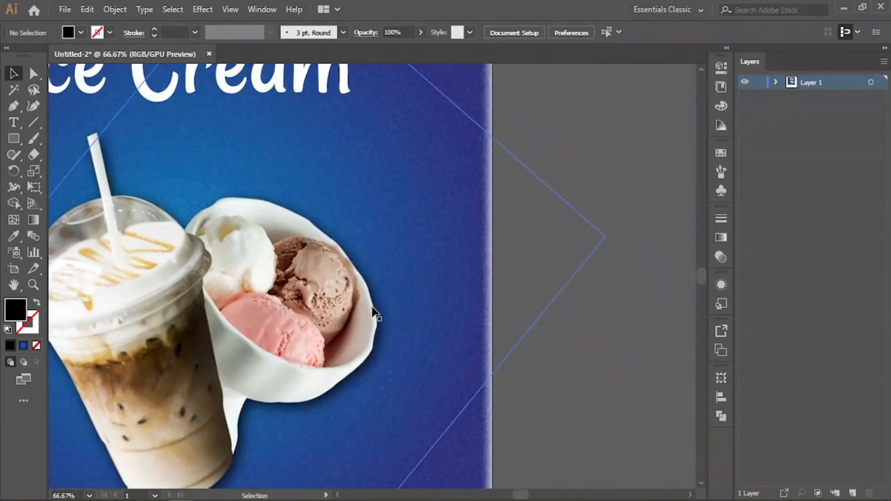
pyautogui.click(13, 106)
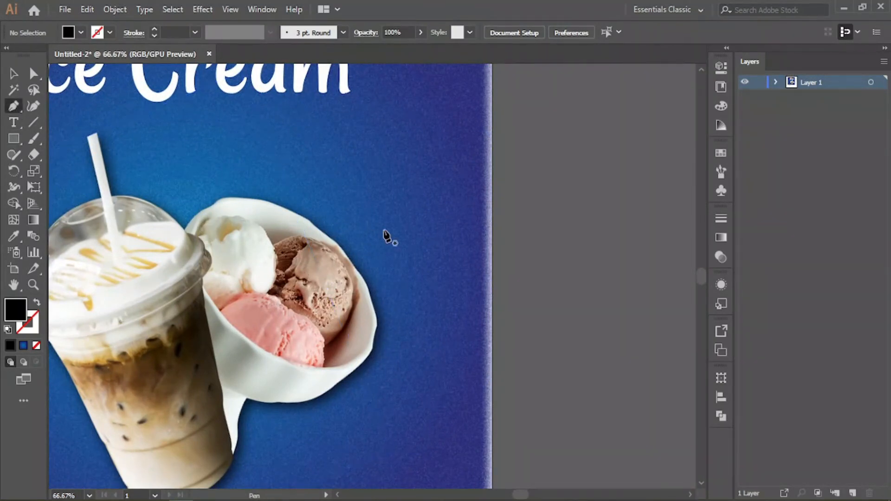
pyautogui.click(403, 263)
pyautogui.moveTo(447, 242); pyautogui.dragTo(448, 283)
pyautogui.click(413, 296)
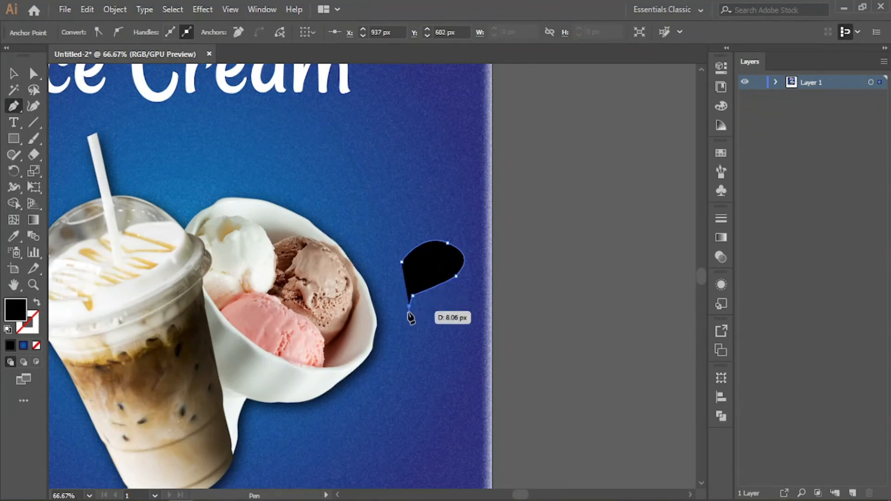
pyautogui.click(398, 313)
pyautogui.hotkey('ctrl', 'z')
pyautogui.hotkey('ctrl', 'z')
pyautogui.hotkey('ctrl', 'z')
pyautogui.hotkey('ctrl', 'z')
pyautogui.hotkey('ctrl', 'z')
pyautogui.hotkey('ctrl', 'z')
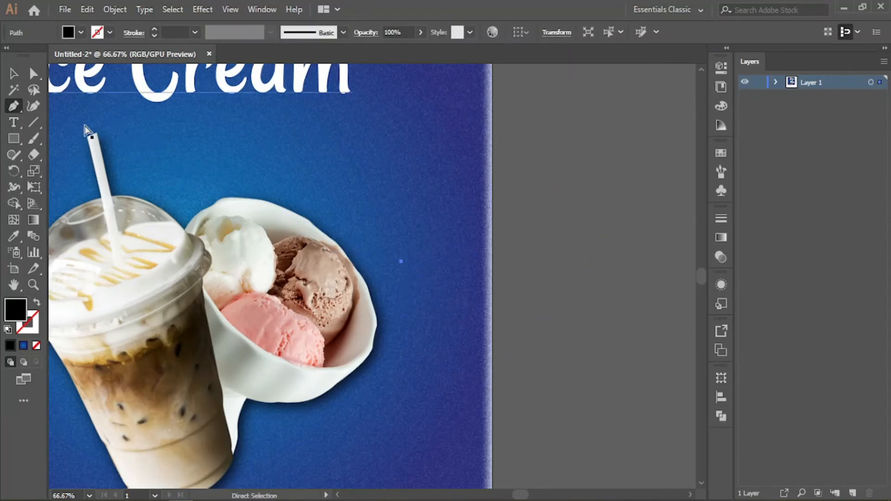
pyautogui.press('v')
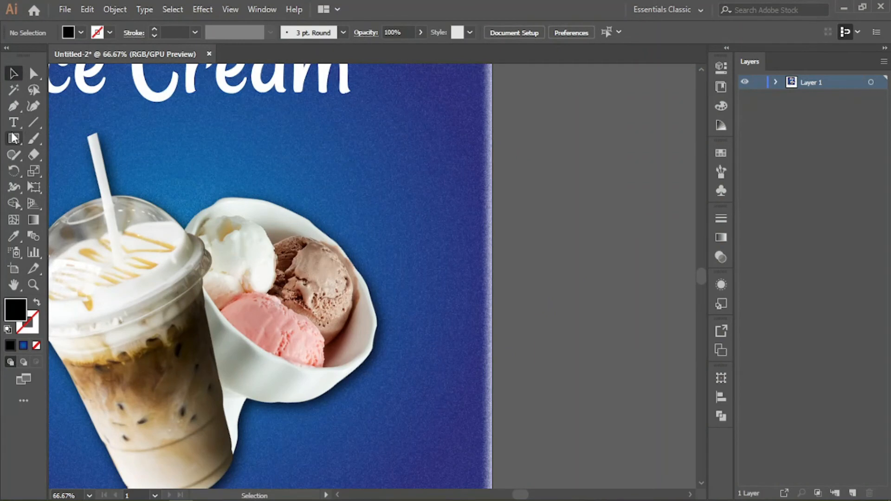
# Step: Draw a black circle on the blue background just above and to the right of the ice cream bowl
pyautogui.moveTo(14, 139); pyautogui.dragTo(81, 173)
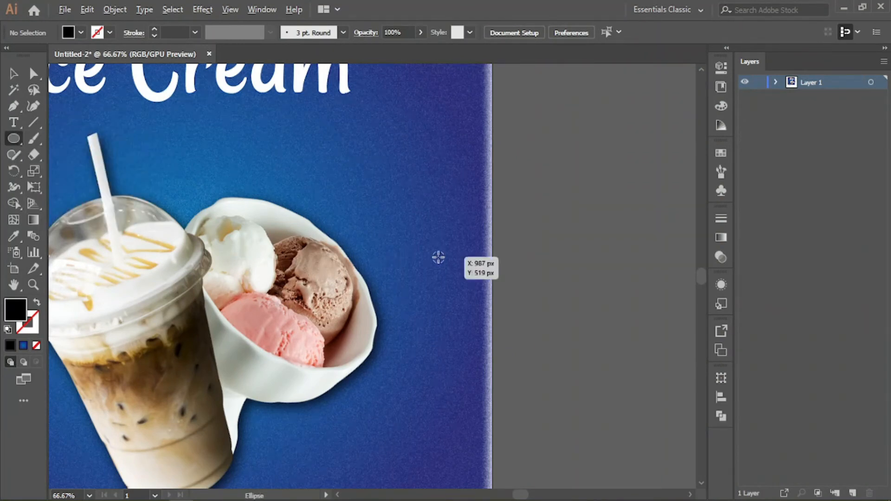
pyautogui.moveTo(380, 198); pyautogui.dragTo(409, 226)
pyautogui.click(14, 73)
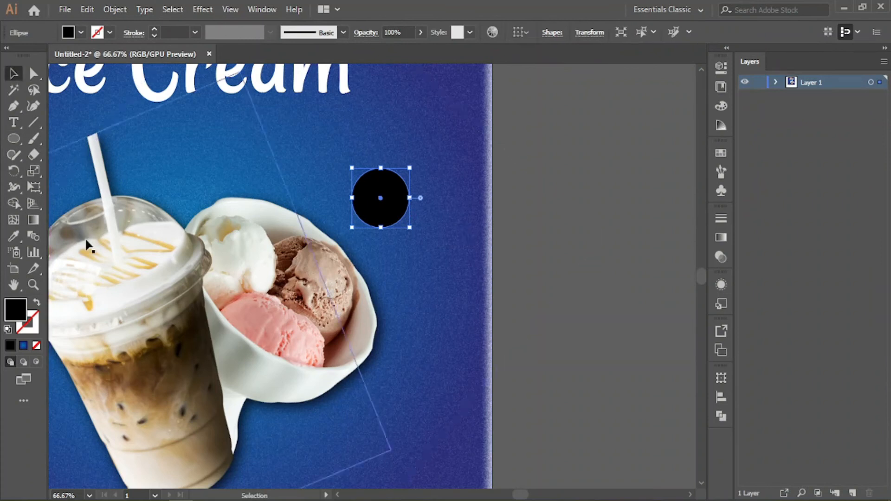
# Step: Recolour the black circle to white (ffffff) and turn it into an outline with no fill
pyautogui.doubleClick(16, 305)
pyautogui.write('ffffff')
pyautogui.click(584, 171)
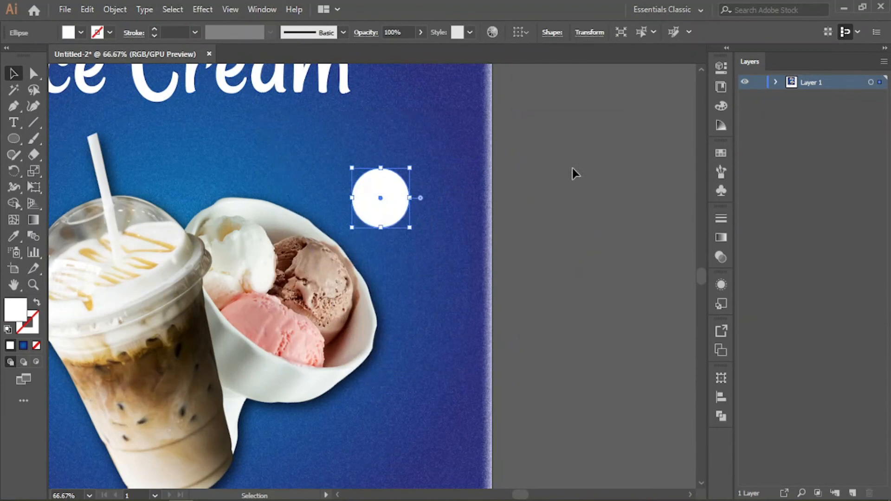
pyautogui.click(37, 304)
# Step: Reshape the circle outline into a teardrop by pulling the handles of its left and bottom anchor points toward the ice cream bowl
pyautogui.scroll(3, 386, 263)
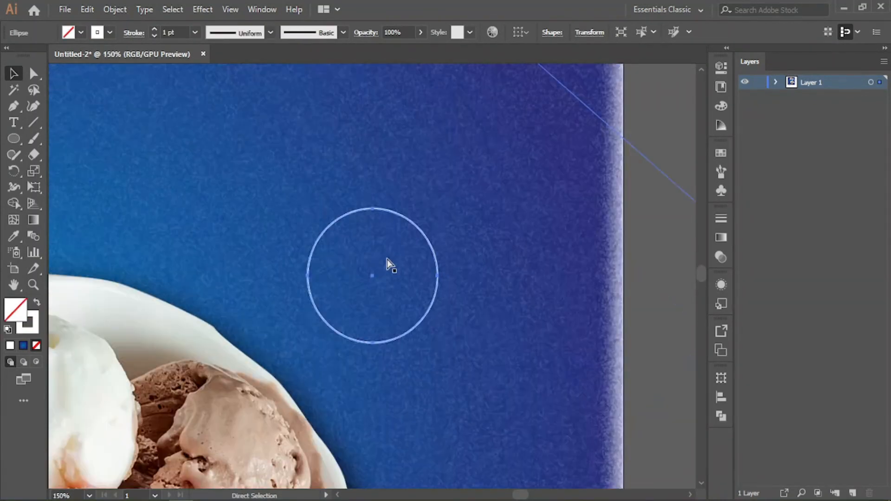
pyautogui.click(34, 74)
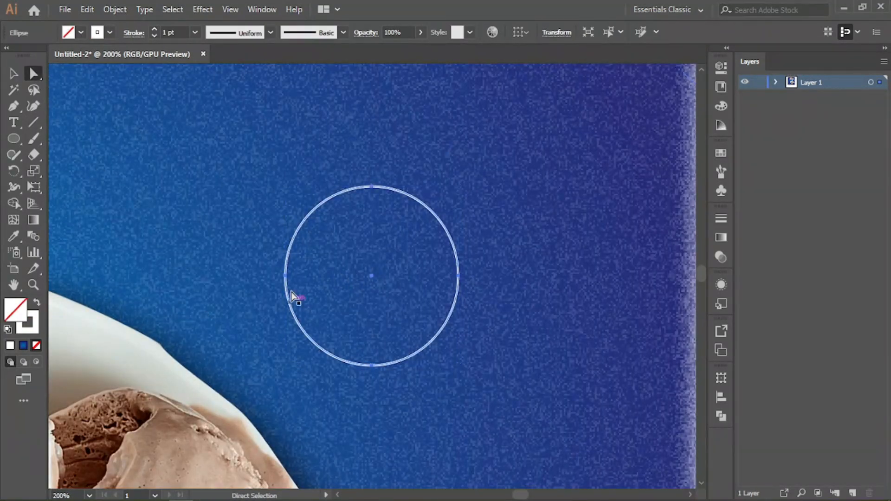
pyautogui.click(287, 277)
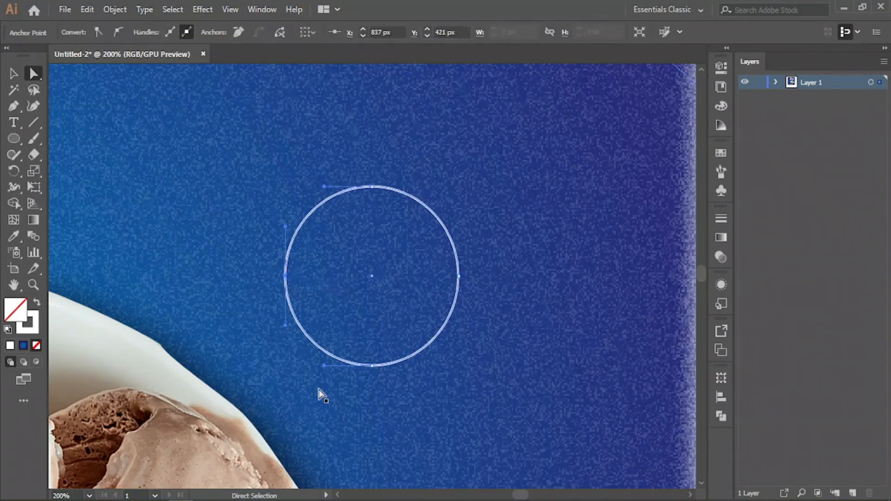
pyautogui.moveTo(325, 369); pyautogui.dragTo(257, 440)
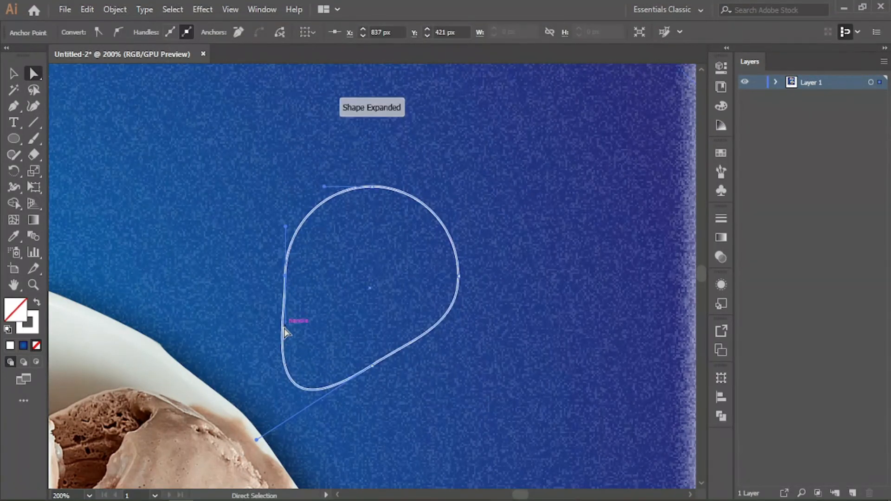
pyautogui.moveTo(289, 331); pyautogui.dragTo(265, 458)
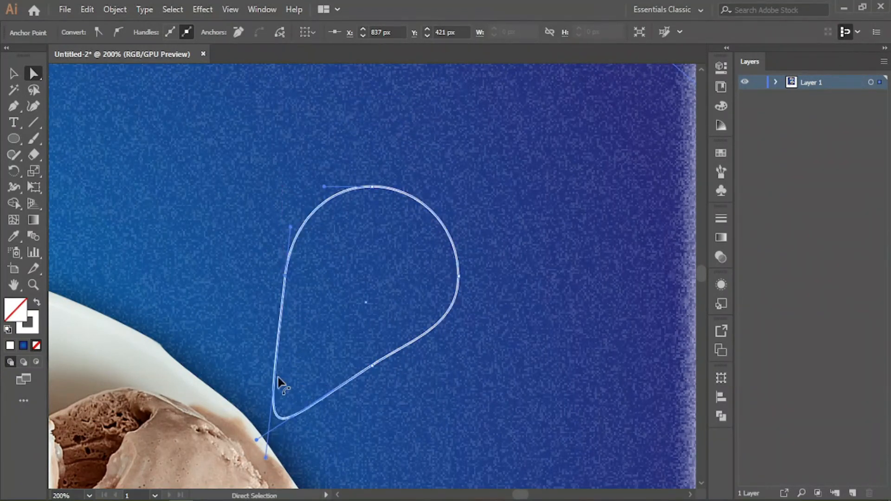
pyautogui.moveTo(292, 232); pyautogui.dragTo(285, 217)
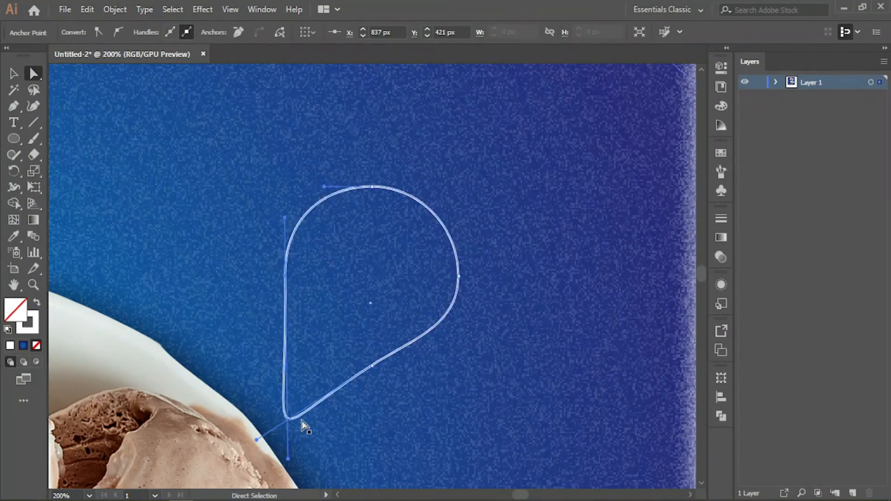
# Step: Move the teardrop's bottom anchor up and left and adjust the left handle to form a pointed speech-bubble tail, and deselect the outline
pyautogui.moveTo(371, 367); pyautogui.dragTo(338, 331)
pyautogui.moveTo(288, 460); pyautogui.dragTo(258, 436)
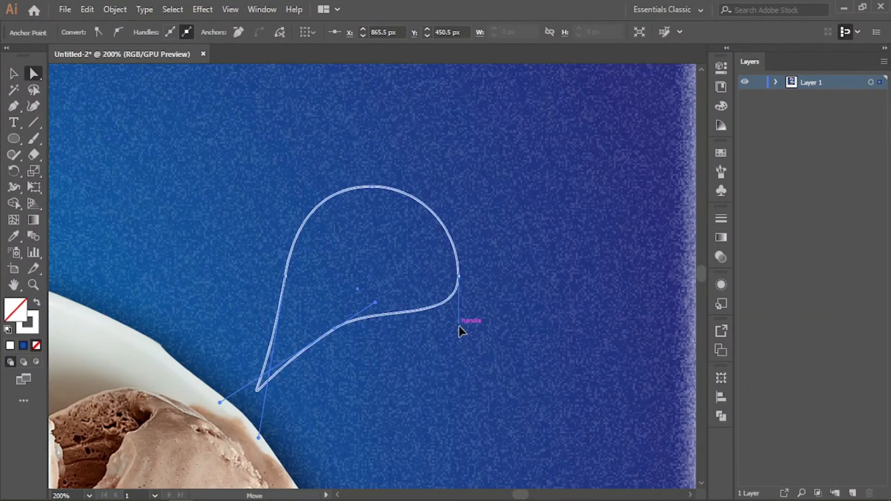
pyautogui.click(516, 372)
pyautogui.scroll(-1, 466, 372)
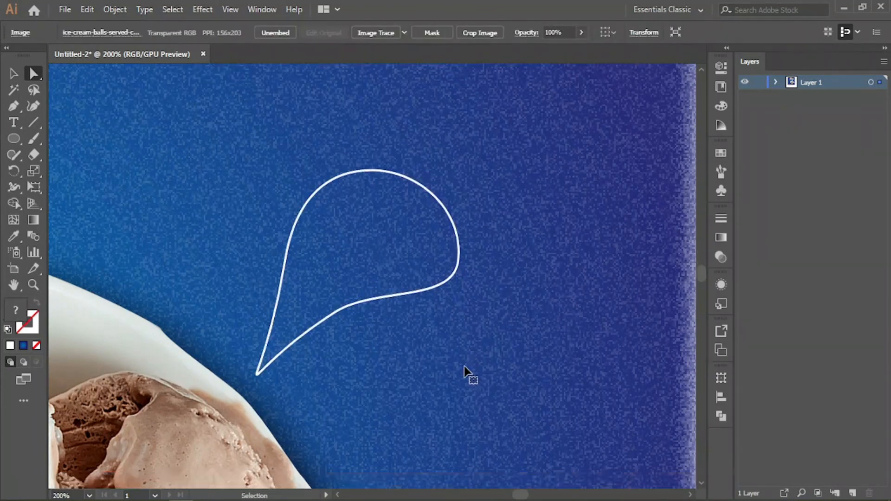
pyautogui.hotkey('ctrl', '-')
pyautogui.hotkey('ctrl', '-')
pyautogui.hotkey('ctrl', '-')
pyautogui.moveTo(573, 306); pyautogui.dragTo(454, 369)
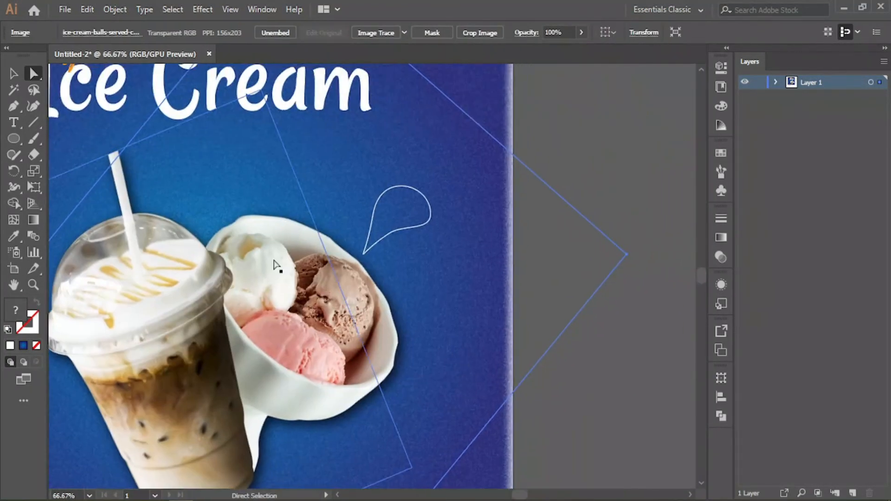
pyautogui.click(14, 73)
pyautogui.click(621, 148)
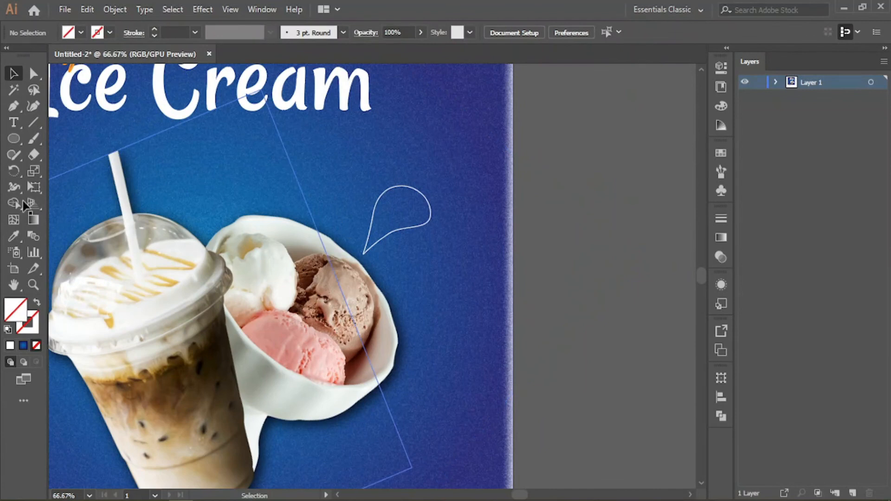
# Step: Add a white two-line text reading "50% OFF" beside the artboard
pyautogui.click(14, 122)
pyautogui.click(552, 293)
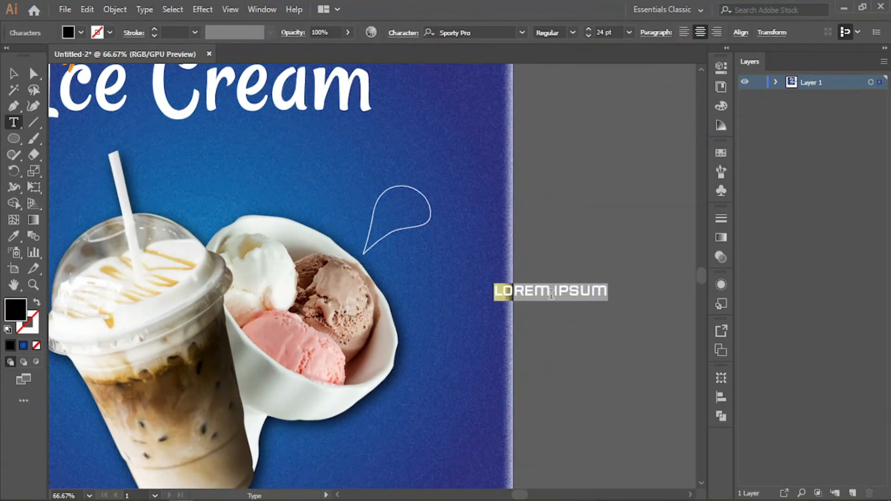
pyautogui.write('50% ')
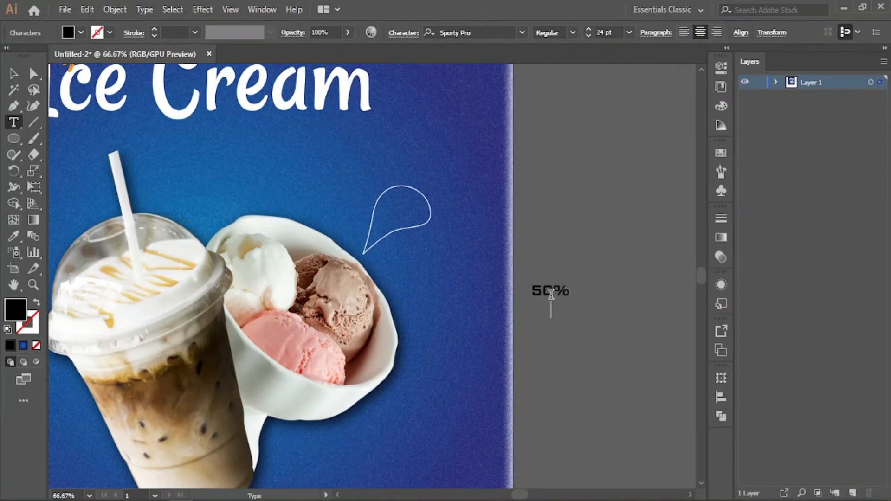
pyautogui.write('OFF')
pyautogui.hotkey('ctrl', 'a')
pyautogui.moveTo(334, 183); pyautogui.dragTo(271, 162)
pyautogui.click(591, 172)
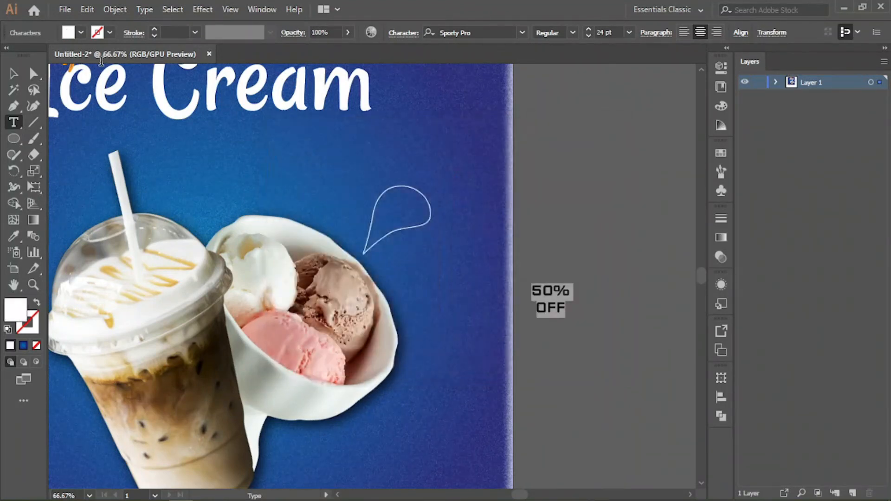
# Step: Move the "50% OFF" text into the speech bubble outline above the ice cream bowl
pyautogui.click(13, 73)
pyautogui.click(627, 309)
pyautogui.moveTo(548, 307); pyautogui.dragTo(401, 219)
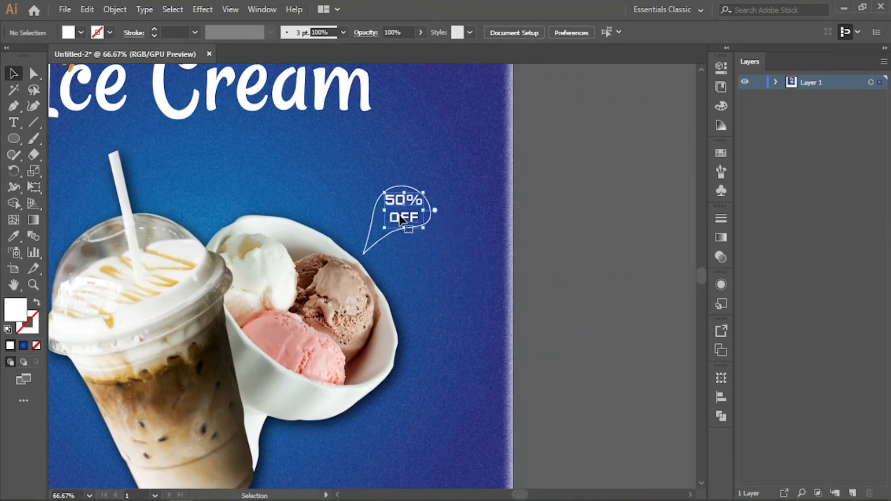
# Step: Reduce the font size of the word "OFF" to 11 pt
pyautogui.hotkey('ctrl', '+')
pyautogui.hotkey('ctrl', '+')
pyautogui.hotkey('ctrl', '+')
pyautogui.hotkey('ctrl', '+')
pyautogui.hotkey('ctrl', '+')
pyautogui.doubleClick(394, 308)
pyautogui.hotkey('ctrl', 'a')
pyautogui.moveTo(291, 324); pyautogui.dragTo(470, 328)
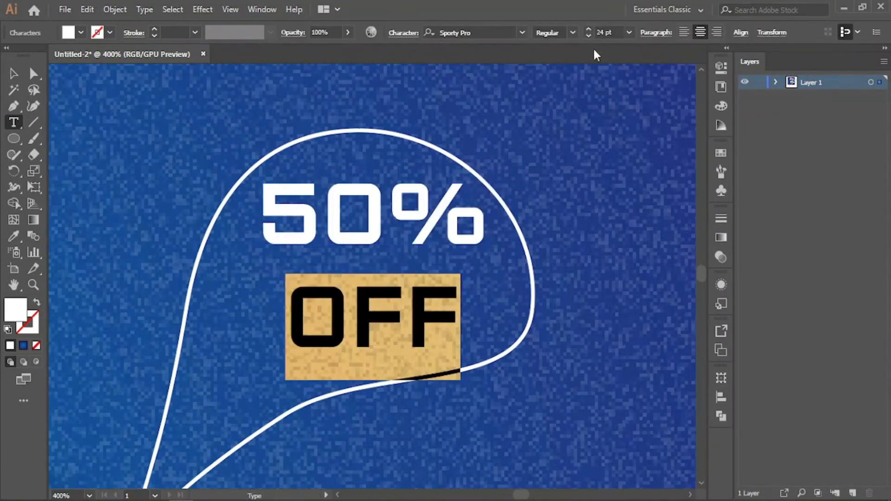
pyautogui.click(589, 35)
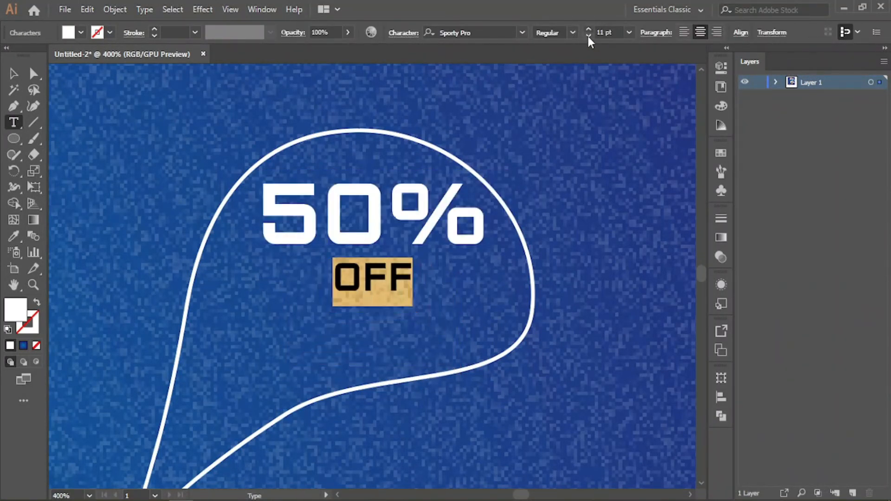
pyautogui.click(14, 73)
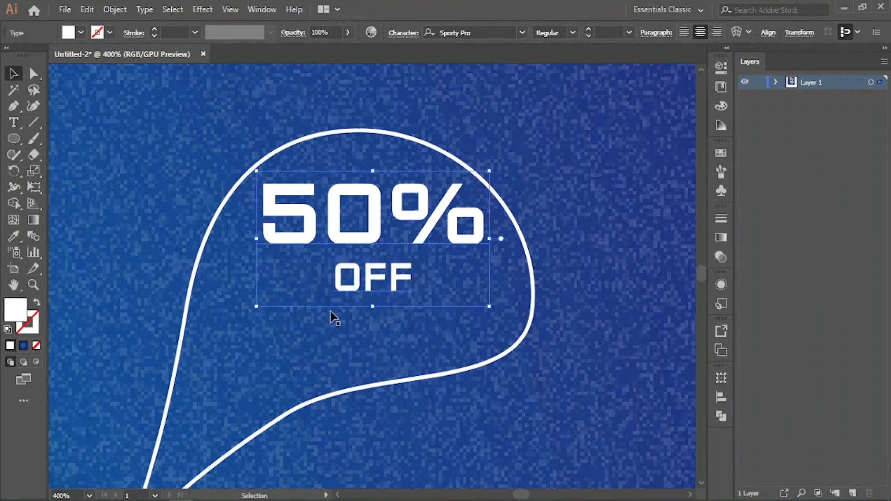
# Step: Indent "OFF" with spaces to sit under the end of "50%" and set its size to 15 pt
pyautogui.doubleClick(334, 286)
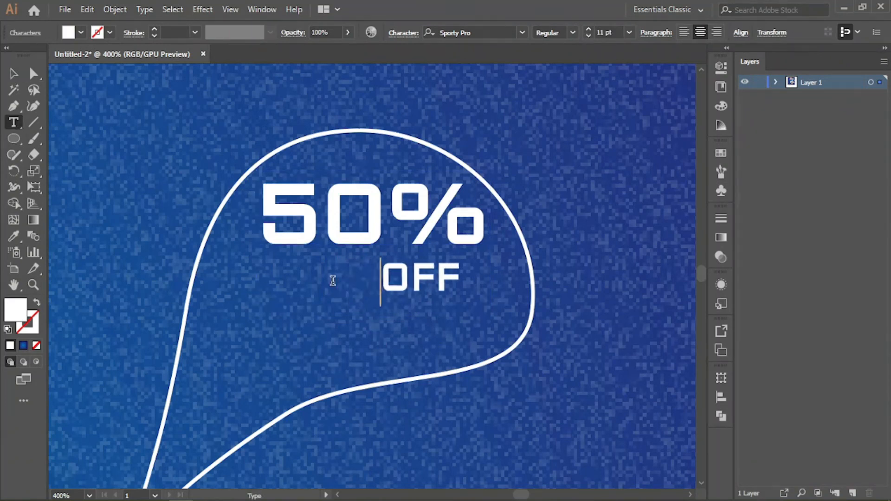
pyautogui.moveTo(399, 288); pyautogui.dragTo(542, 134)
pyautogui.click(587, 30)
pyautogui.click(587, 30)
pyautogui.click(587, 30)
pyautogui.click(587, 29)
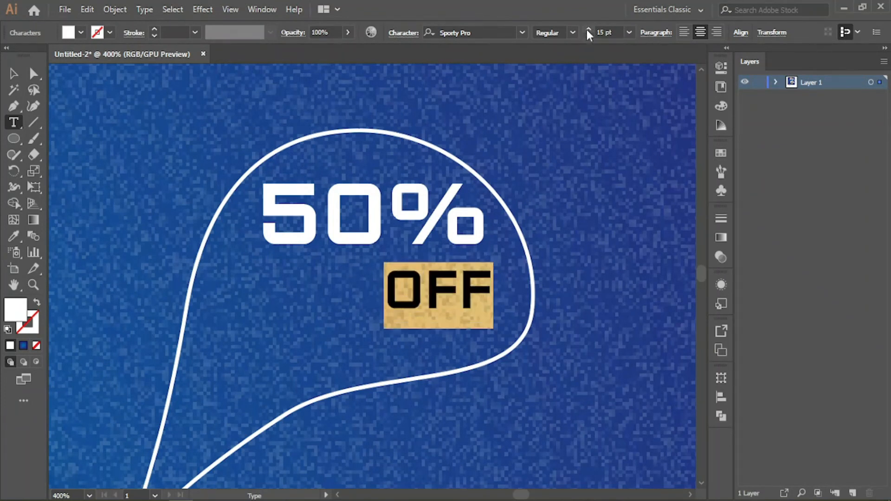
pyautogui.click(13, 73)
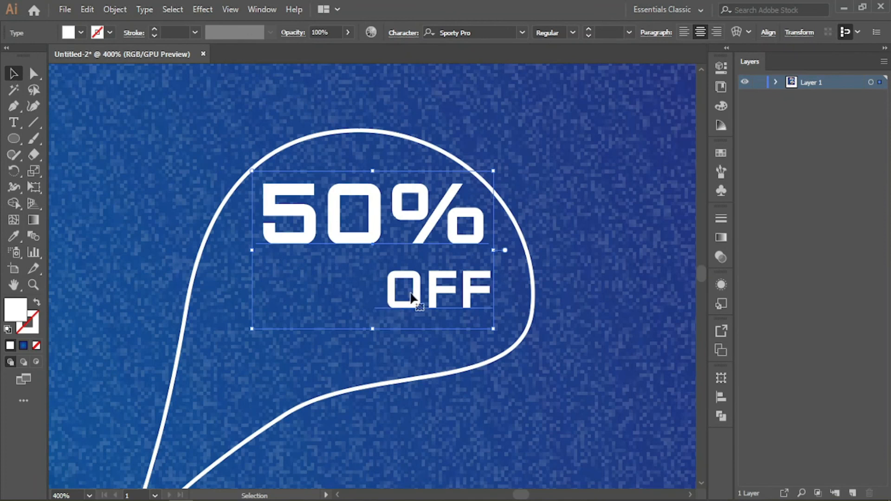
# Step: Shift the "50% OFF" text slightly down and left inside the speech bubble and deselect it
pyautogui.moveTo(417, 299); pyautogui.dragTo(403, 328)
pyautogui.click(564, 388)
pyautogui.hotkey('ctrl', '0')
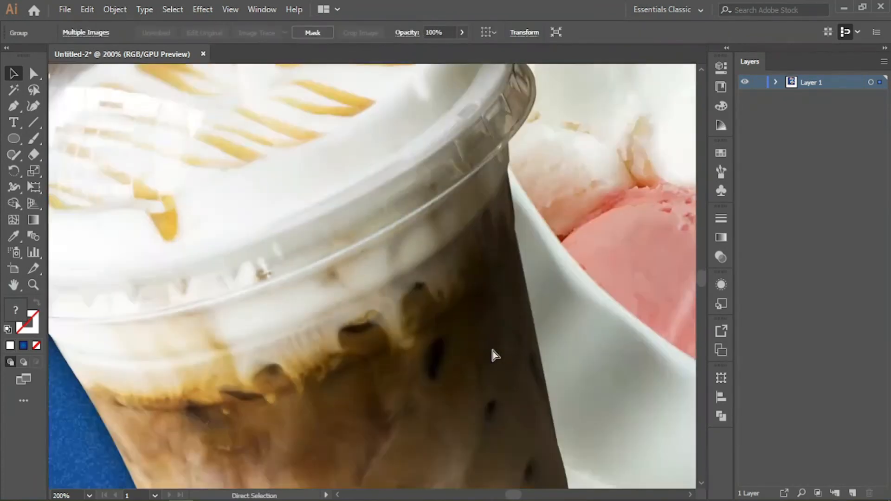
pyautogui.click(668, 349)
pyautogui.hotkey('ctrl', '-')
pyautogui.hotkey('ctrl', '-')
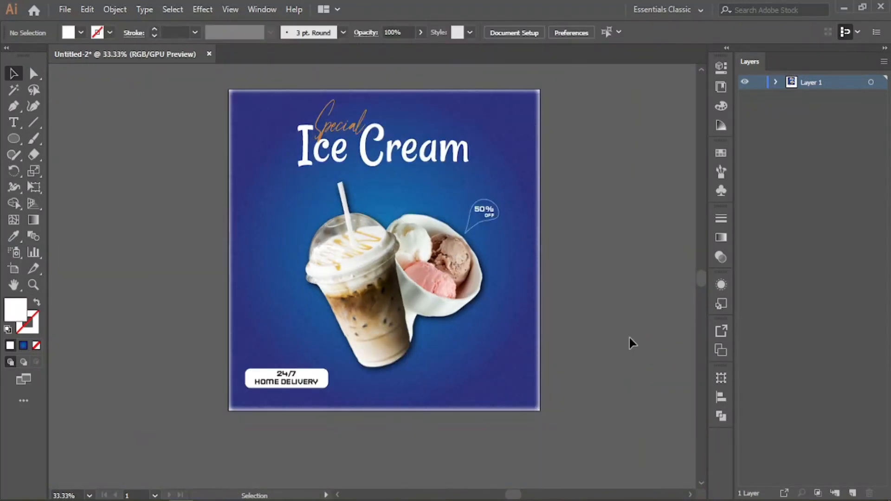
pyautogui.moveTo(629, 338); pyautogui.dragTo(607, 315)
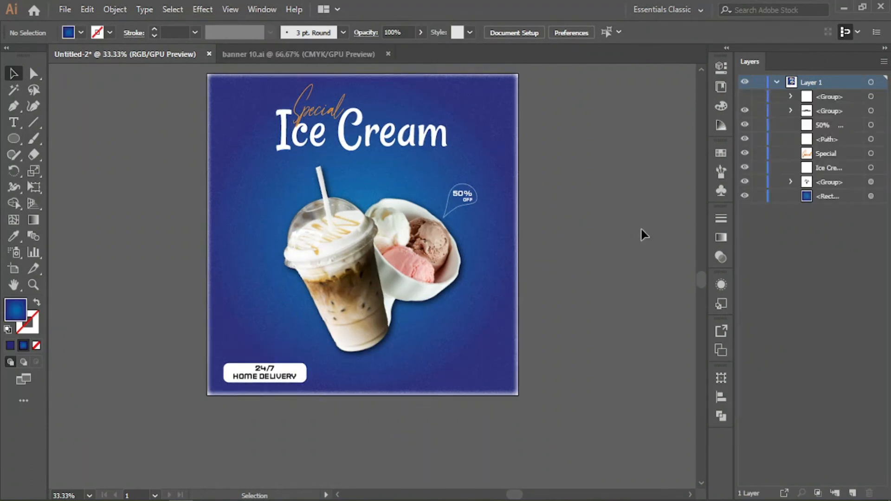
# Step: Unhide the topmost group containing the social media icons and the phone and e-mail contact details
pyautogui.hotkey('ctrl', '=')
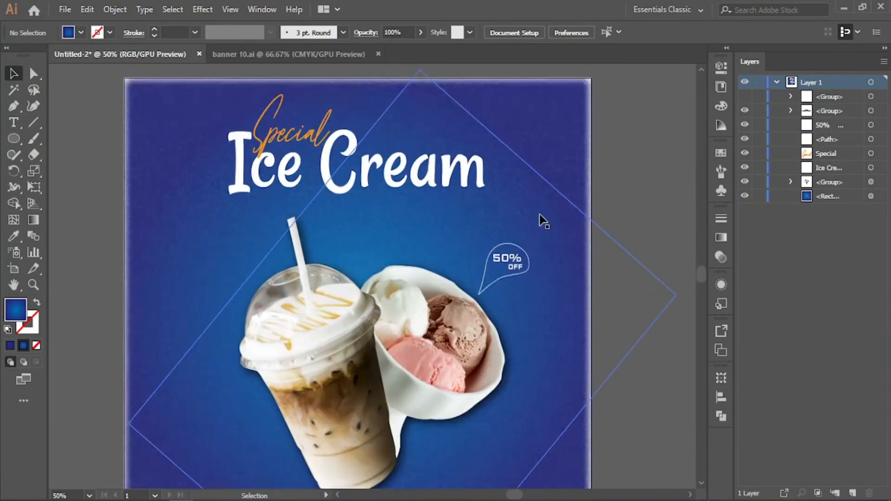
pyautogui.scroll(-8, 527, 208)
pyautogui.hotkey('ctrl', '-')
pyautogui.hotkey('ctrl', '-')
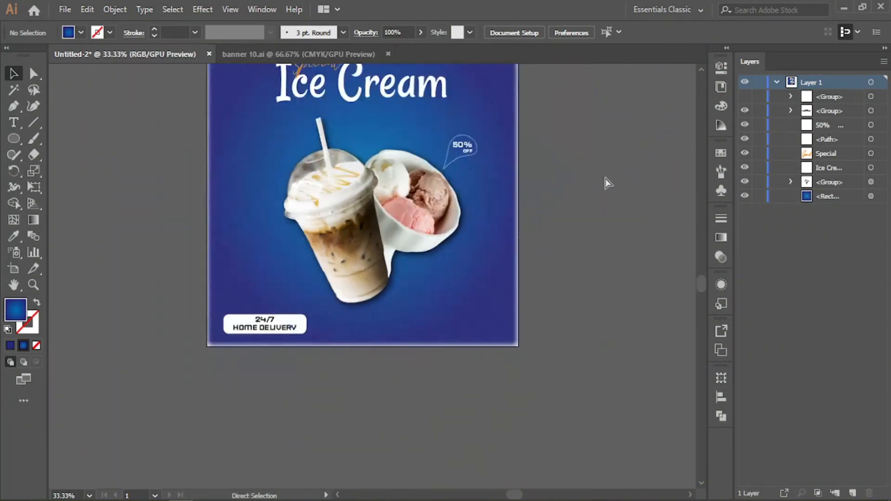
pyautogui.click(745, 97)
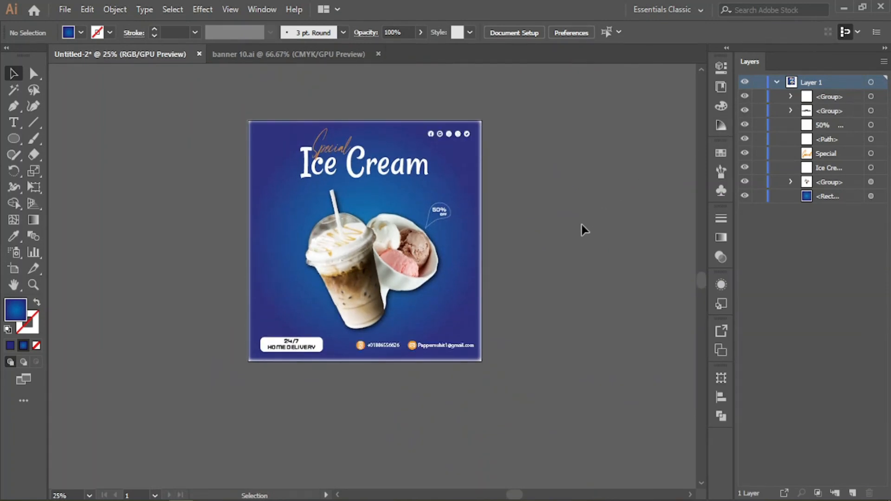
pyautogui.hotkey('ctrl', '0')
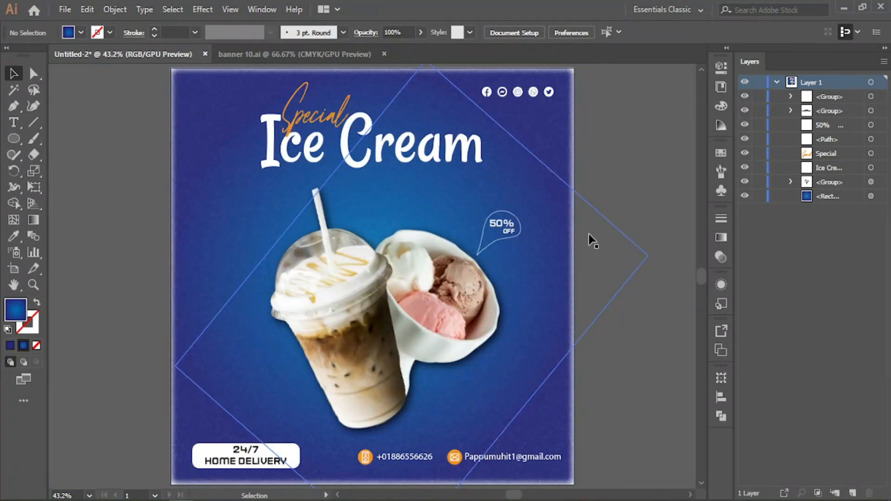
pyautogui.hotkey('ctrl', '-')
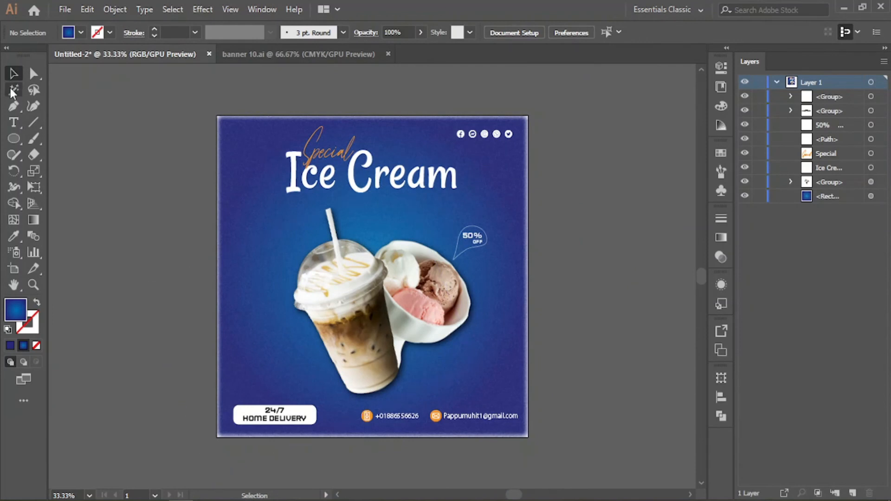
# Step: Draw a rectangle over the artwork that covers the whole artboard exactly
pyautogui.moveTo(14, 133); pyautogui.dragTo(44, 135)
pyautogui.moveTo(215, 114); pyautogui.dragTo(529, 437)
pyautogui.press('v')
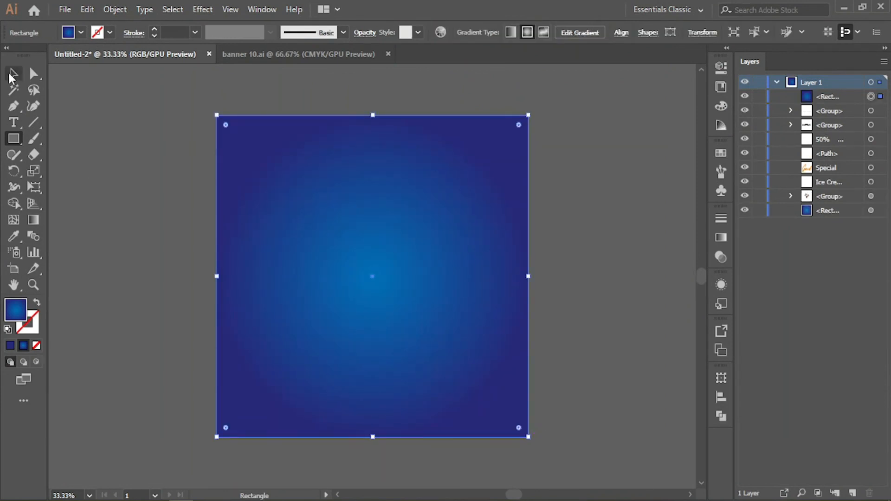
# Step: Clip all the artwork to the top rectangle with a clipping mask and deselect it
pyautogui.hotkey('ctrl', 'a')
pyautogui.rightClick(464, 320)
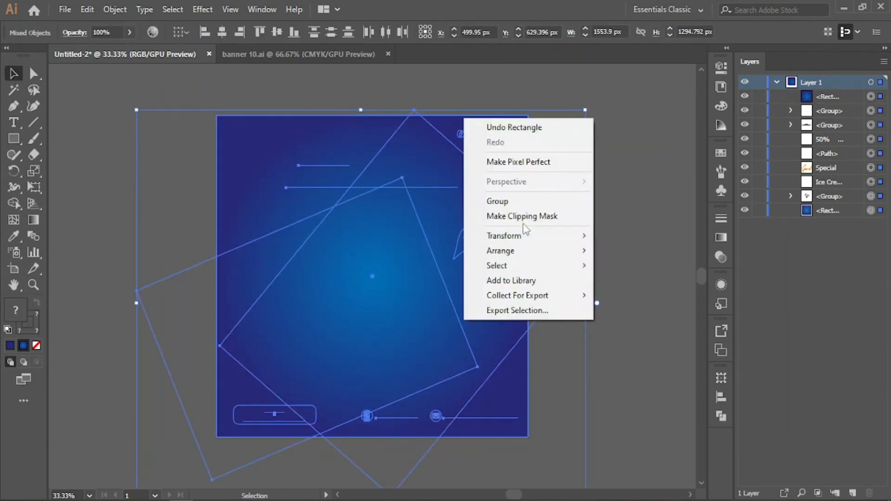
pyautogui.click(492, 216)
pyautogui.click(589, 253)
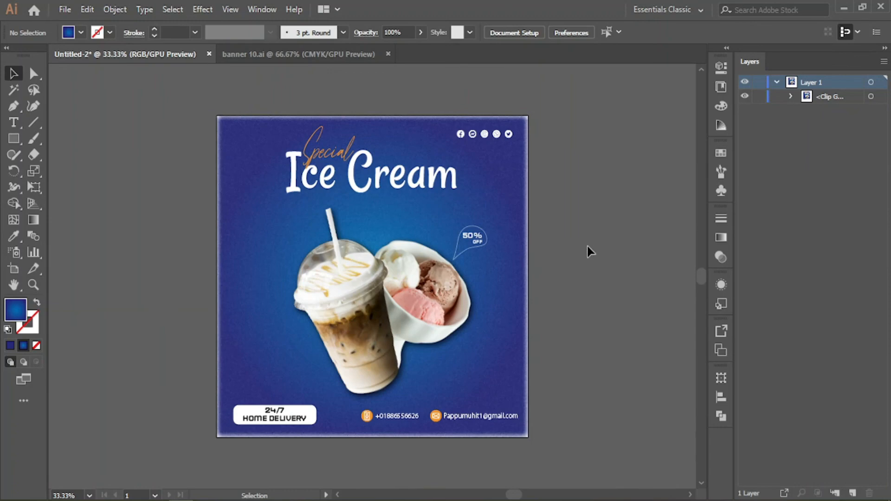
pyautogui.hotkey('ctrl', '0')
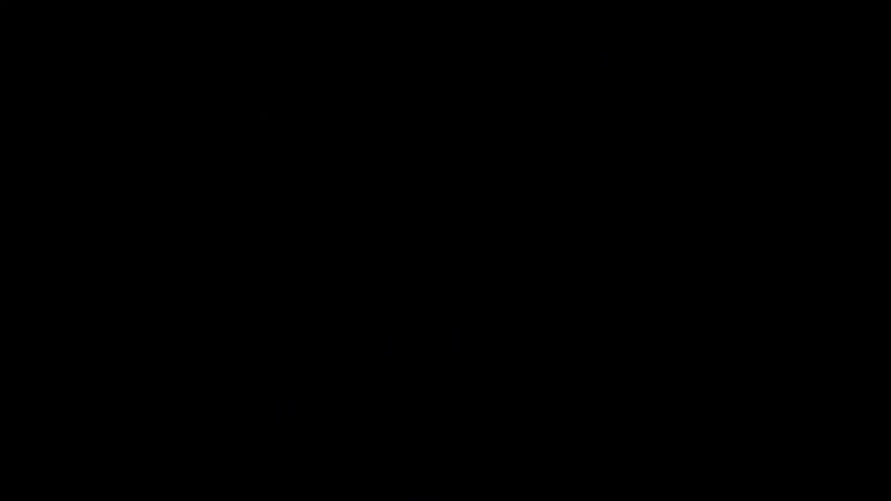